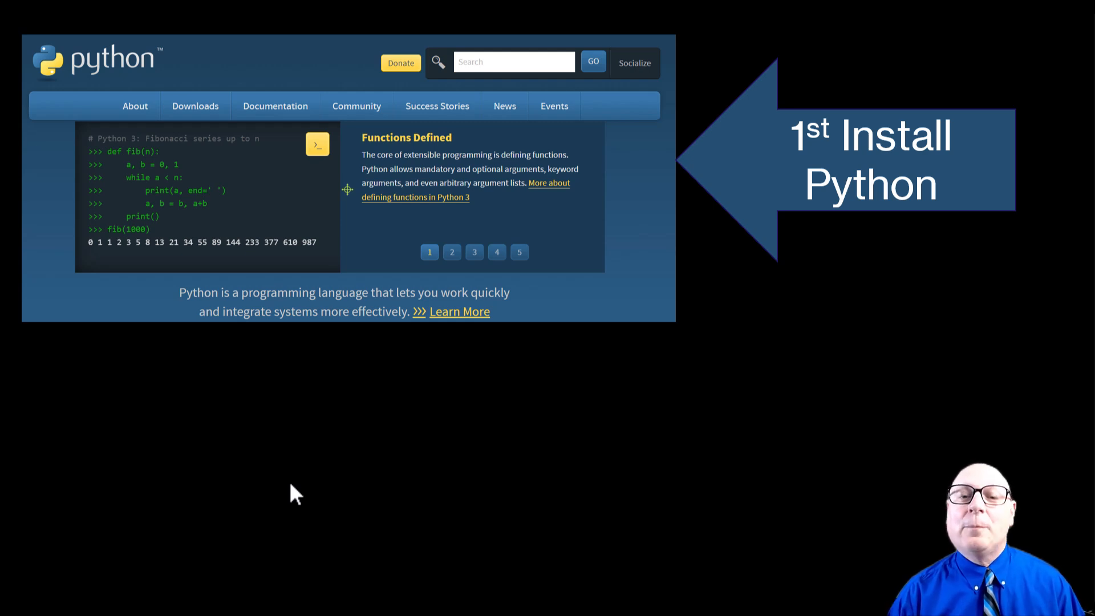
{"action": "left_click", "coordinate": [289, 480]}
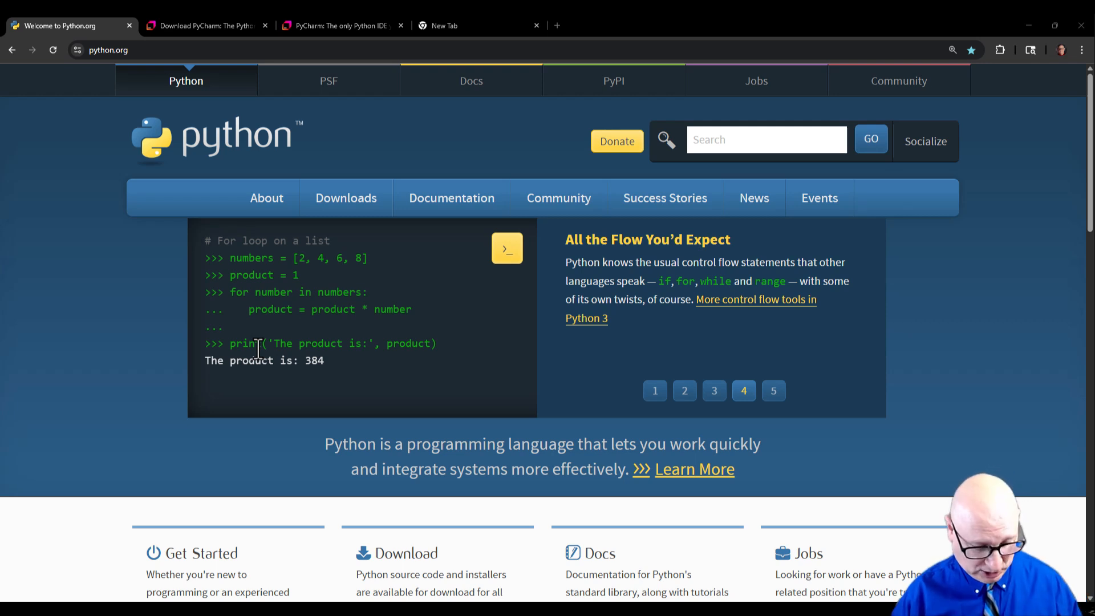
Step: Open a PowerShell terminal with enlarged text, check the Python version with python -V, and close the terminal
{"action": "key", "text": "super+x"}
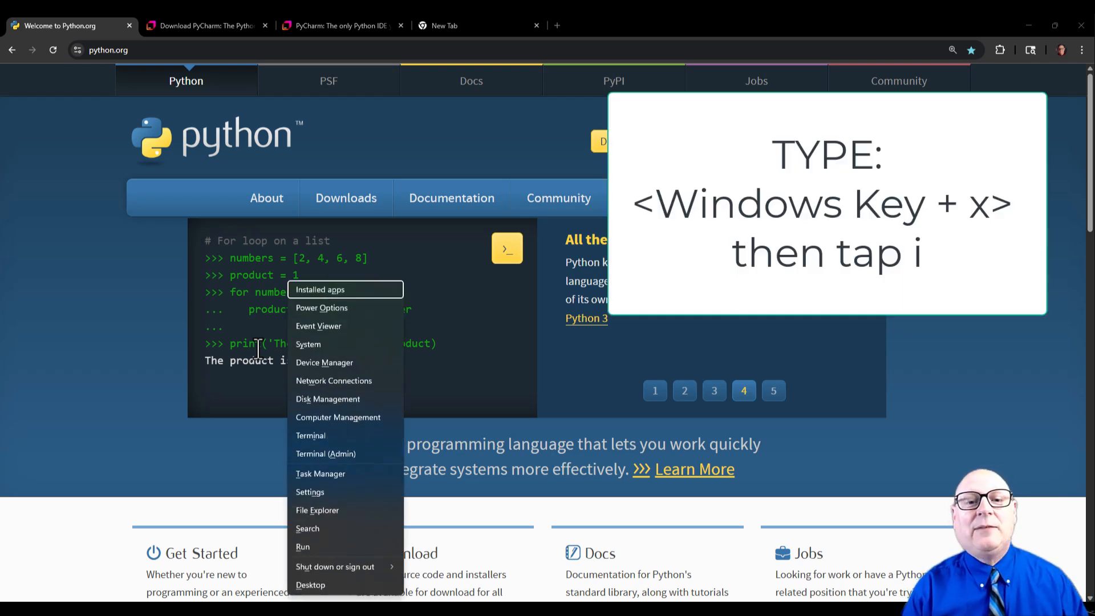
{"action": "key", "text": "i"}
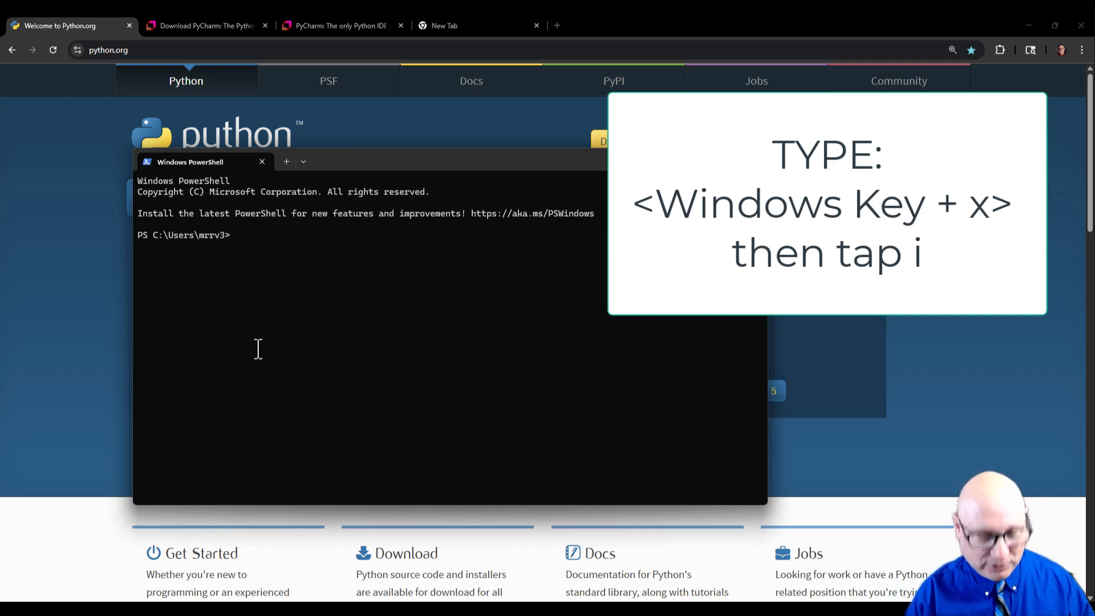
{"action": "key", "text": "ctrl+plus"}
{"action": "key", "text": "ctrl+plus"}
{"action": "key", "text": "ctrl+plus"}
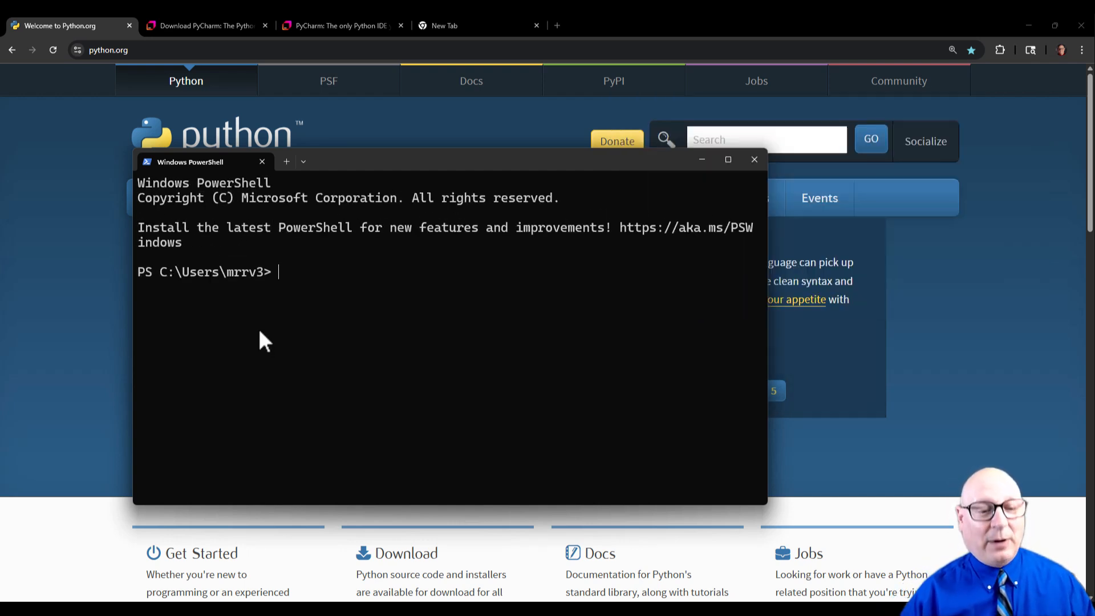
{"action": "type", "text": "python"}
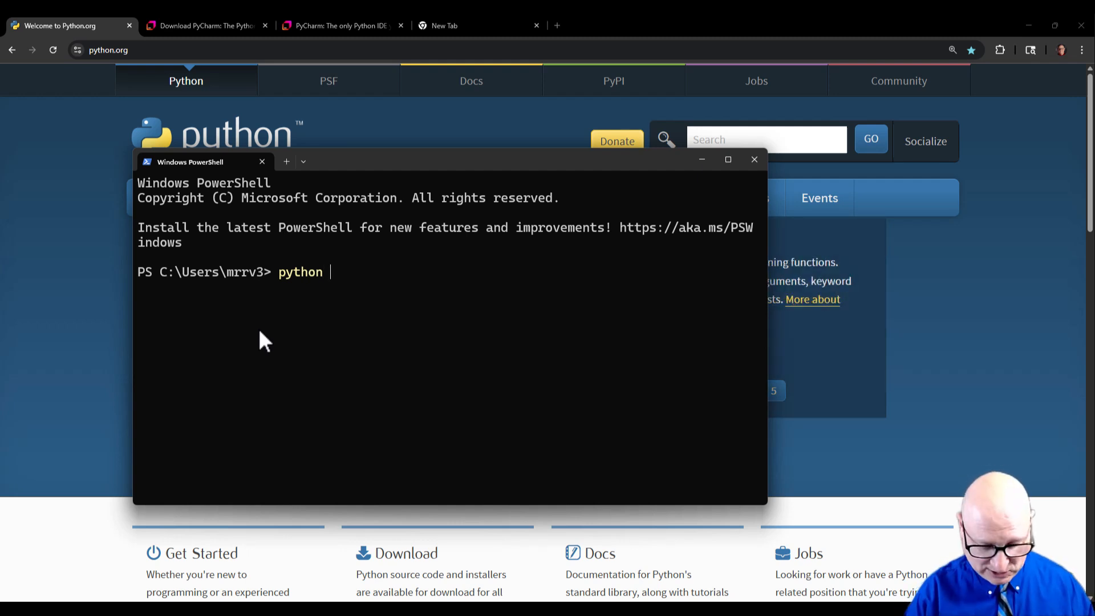
{"action": "type", "text": " -V"}
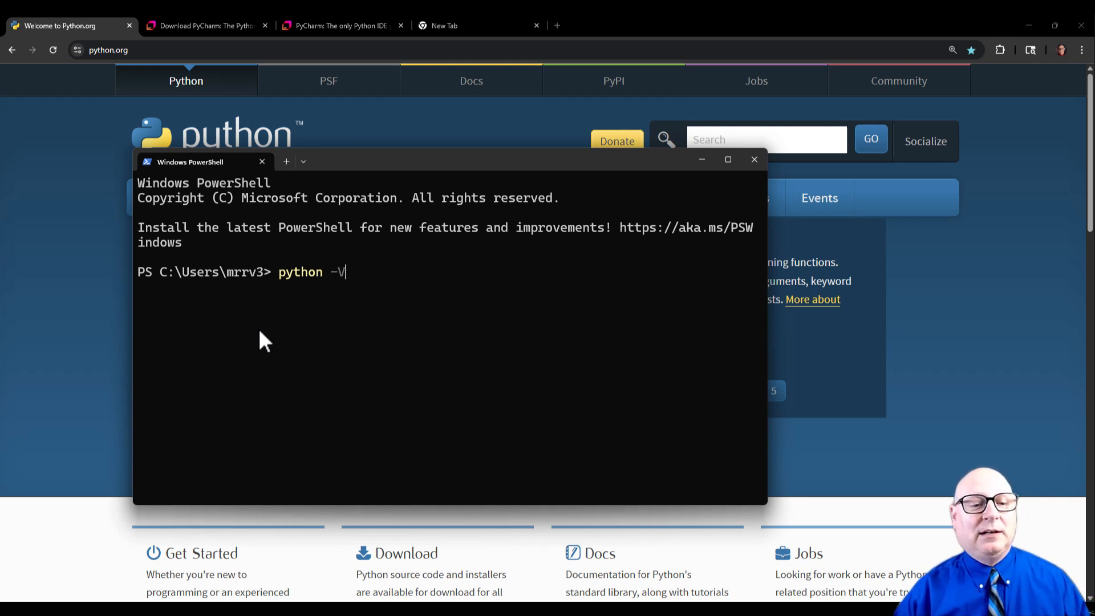
{"action": "key", "text": "Return"}
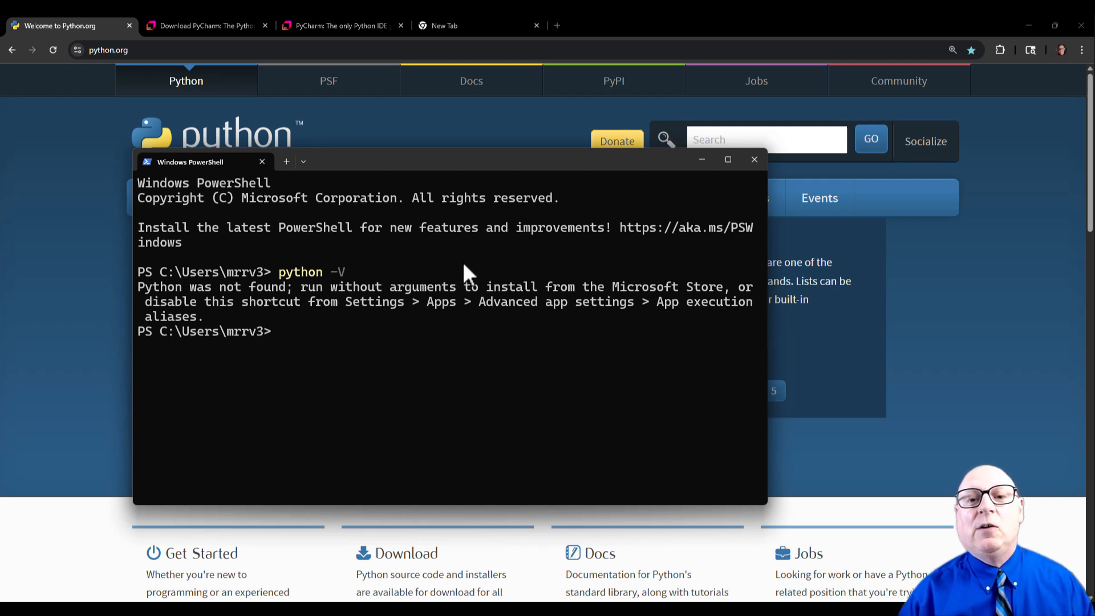
{"action": "left_click", "coordinate": [754, 159]}
{"action": "left_click", "coordinate": [106, 51]}
{"action": "double_click", "coordinate": [146, 51]}
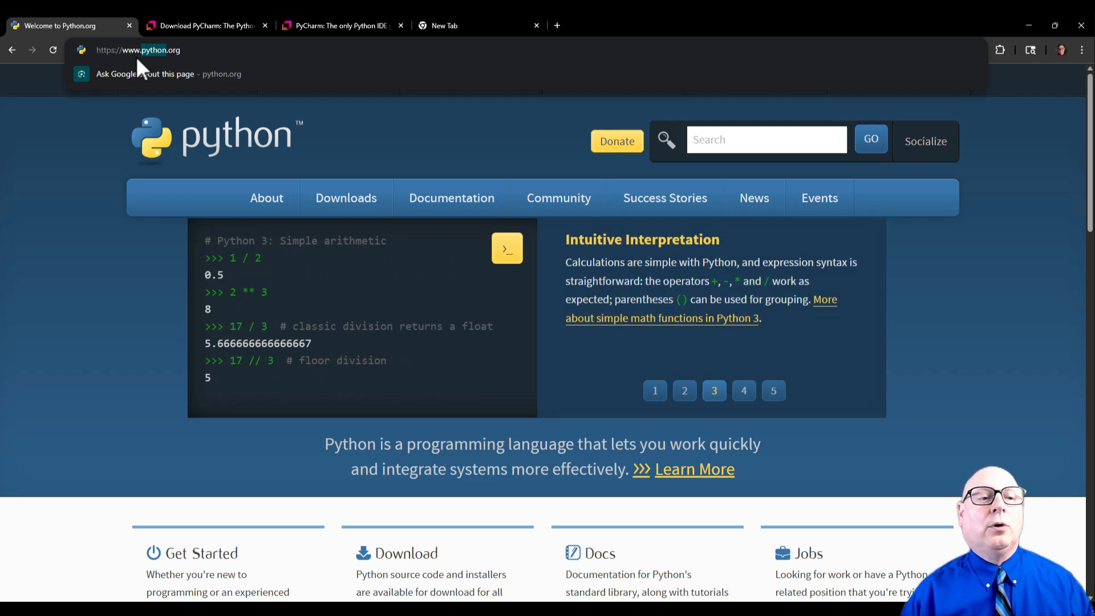
{"action": "triple_click", "coordinate": [140, 56]}
{"action": "left_click", "coordinate": [115, 231]}
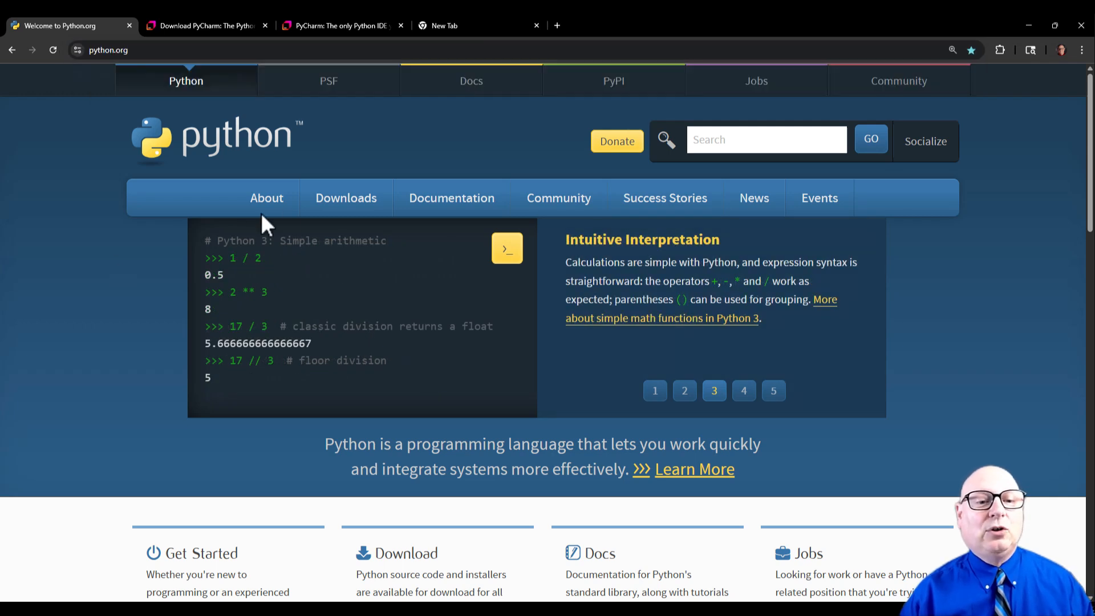
Step: Download Python 3.13.6 for Windows and install it with admin privileges for py.exe and python.exe added to PATH
{"action": "mouse_move", "coordinate": [340, 200]}
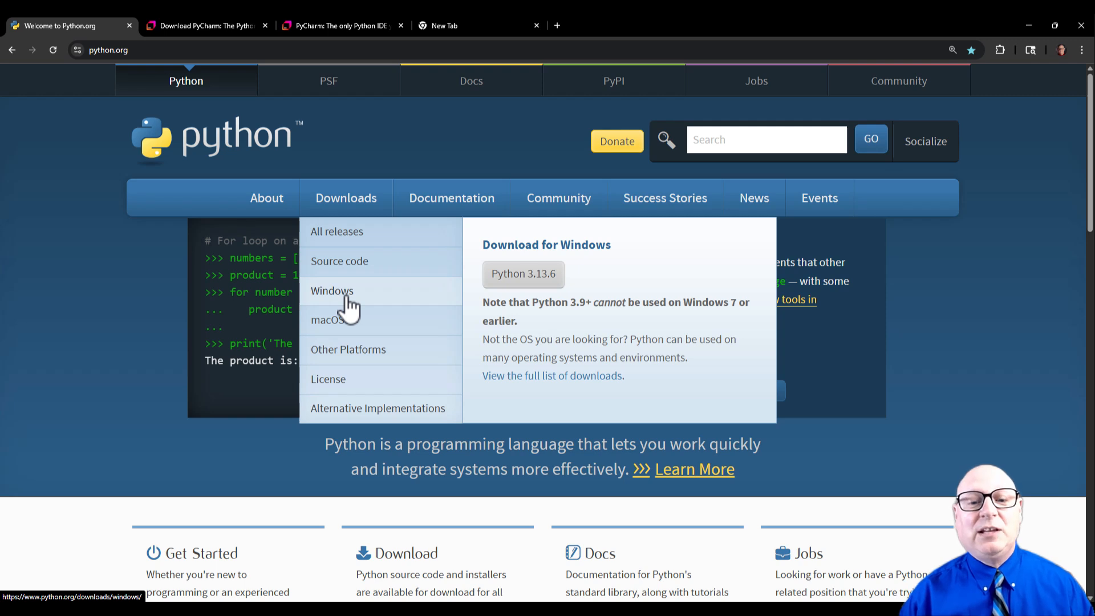
{"action": "left_click", "coordinate": [515, 275]}
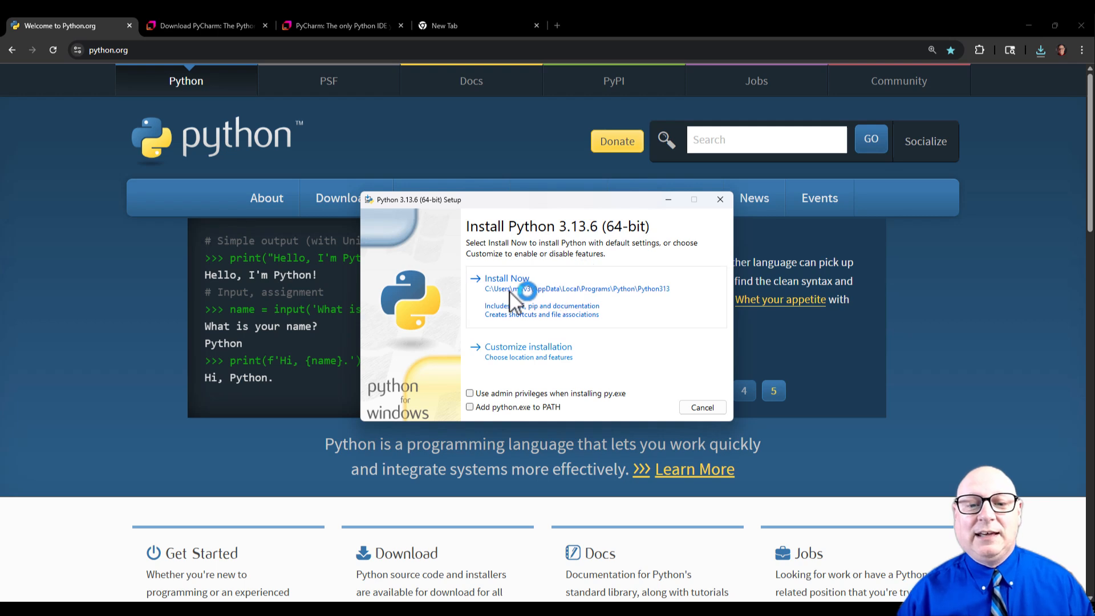
{"action": "left_click", "coordinate": [469, 393]}
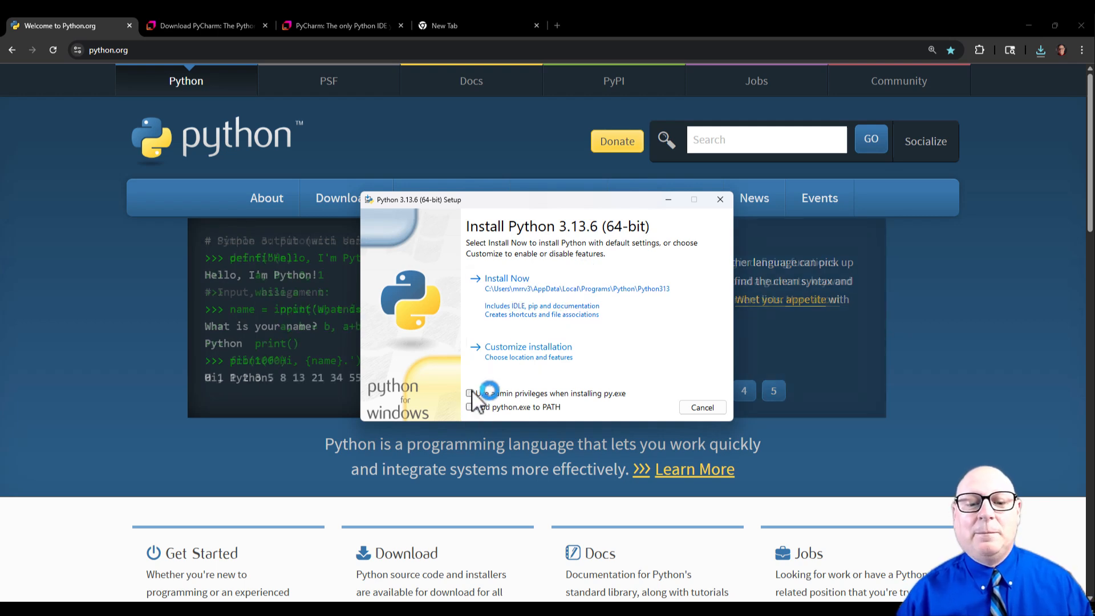
{"action": "left_click", "coordinate": [469, 407]}
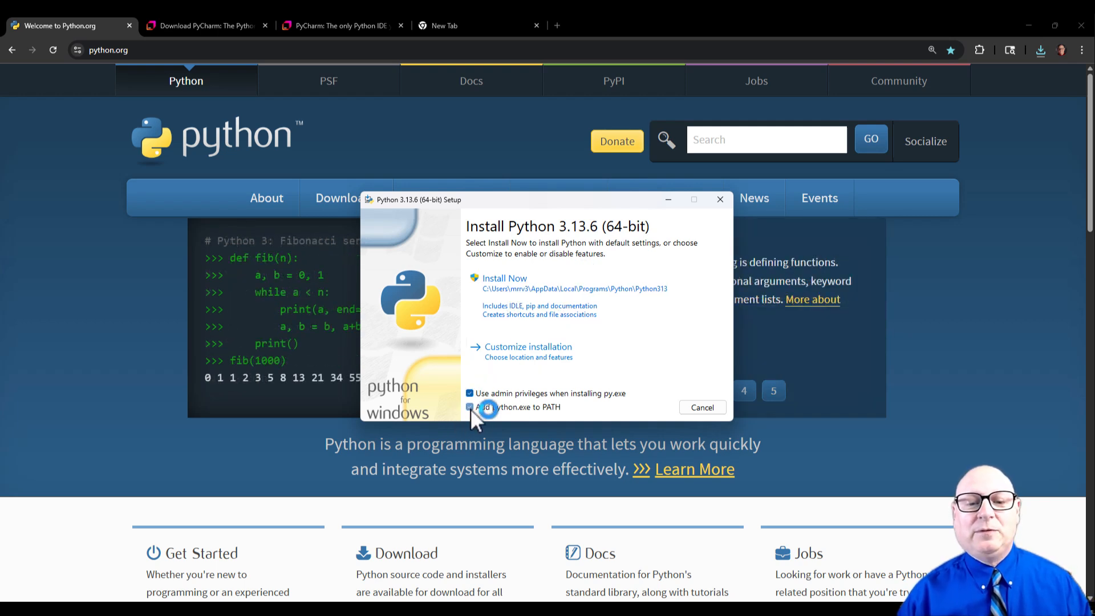
{"action": "left_click", "coordinate": [505, 301]}
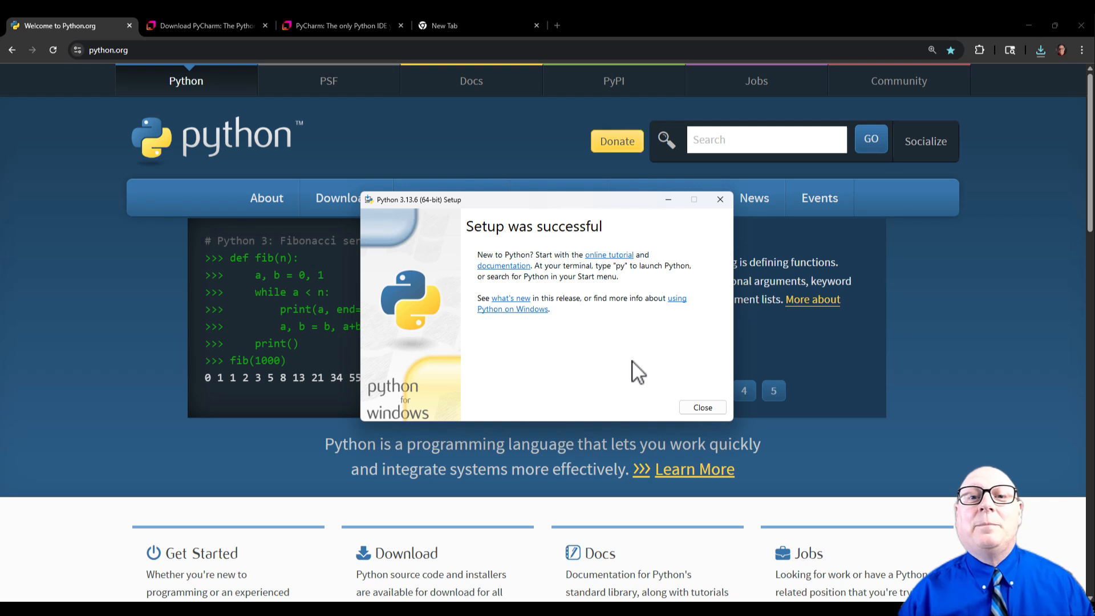
{"action": "left_click", "coordinate": [697, 409]}
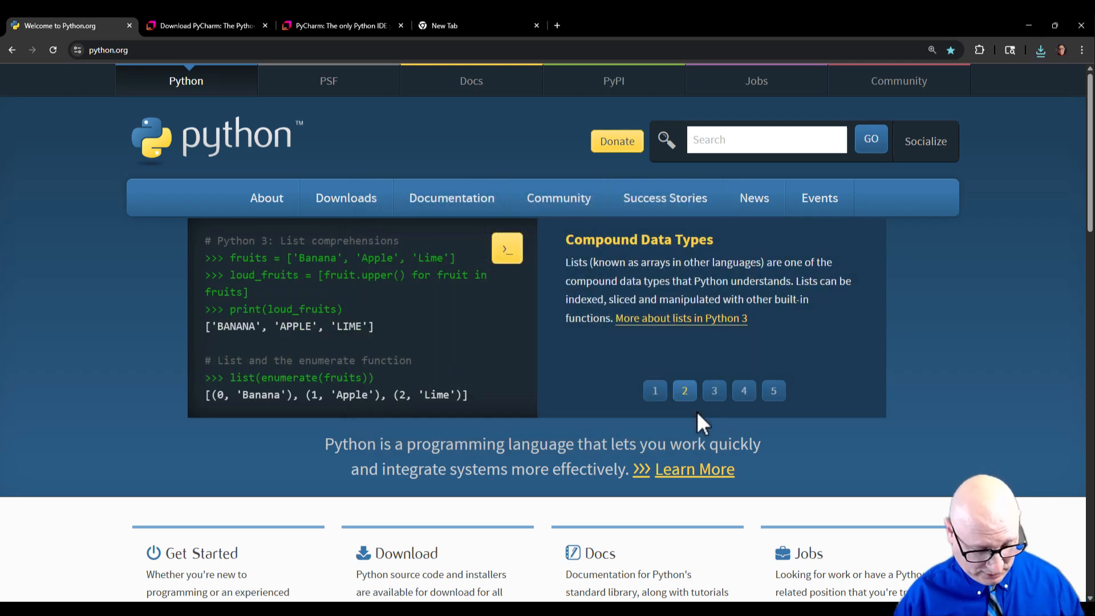
Step: Open a new PowerShell terminal with enlarged text and verify the Python installation by running python -V
{"action": "key", "text": "super+x"}
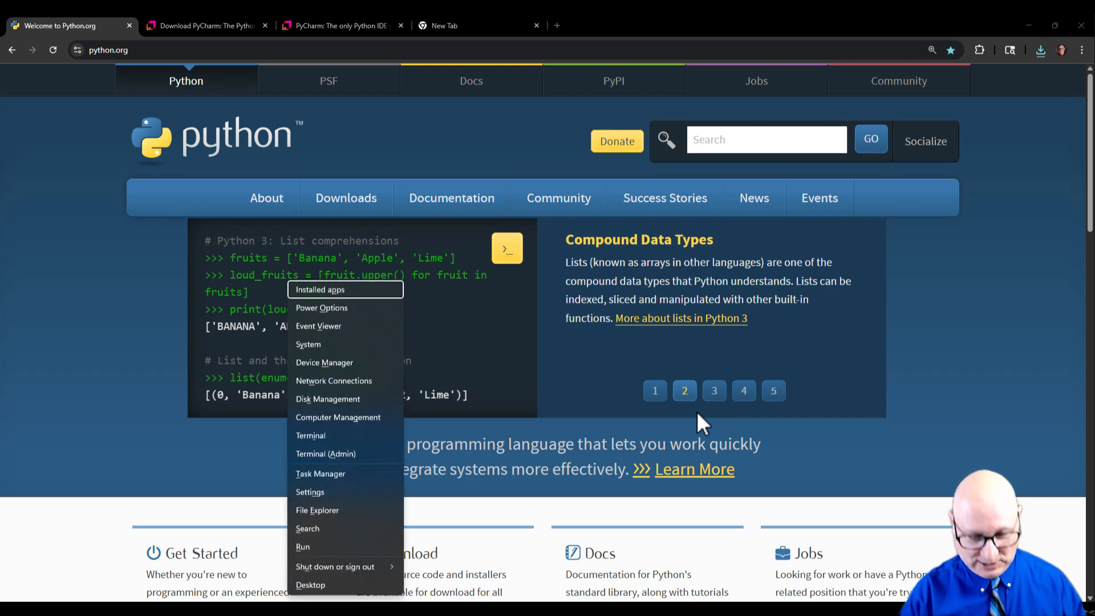
{"action": "key", "text": "i"}
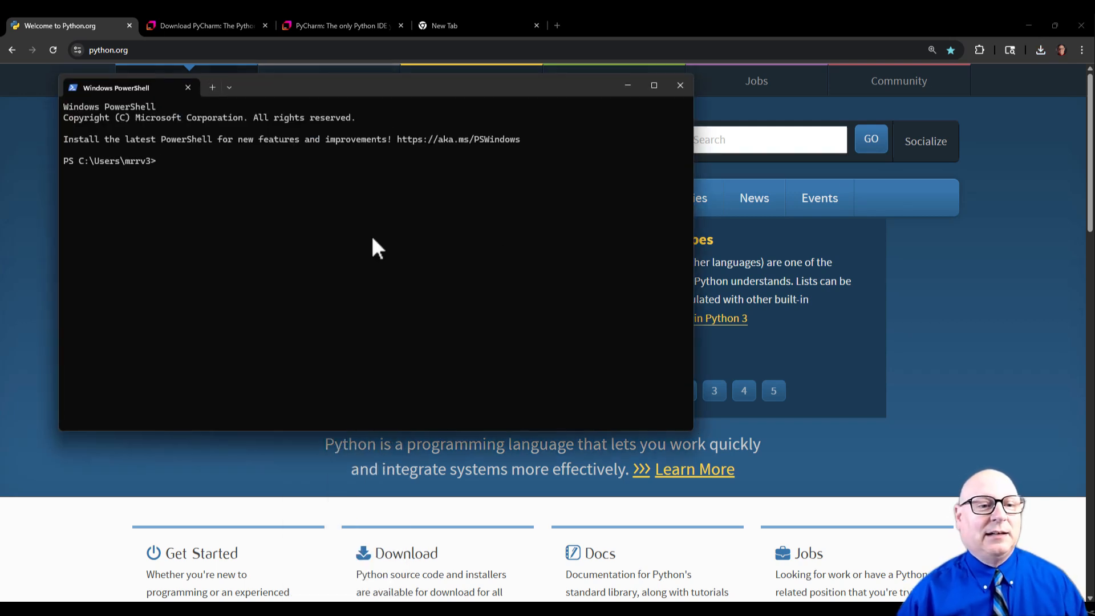
{"action": "key", "text": "ctrl+plus"}
{"action": "key", "text": "ctrl+plus"}
{"action": "key", "text": "ctrl+plus"}
{"action": "key", "text": "ctrl+plus"}
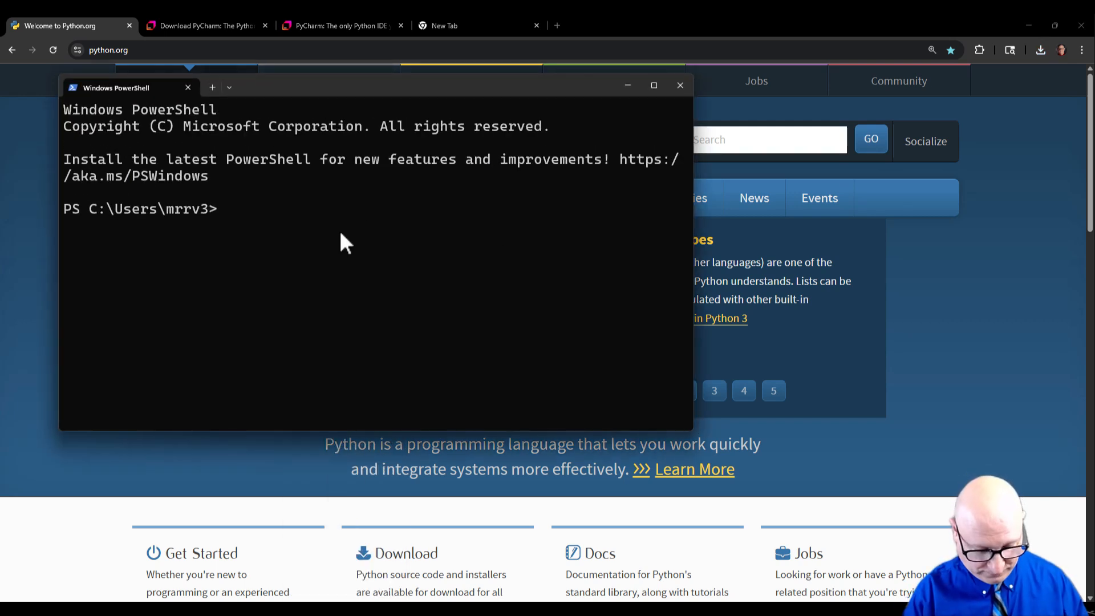
{"action": "type", "text": "python -"}
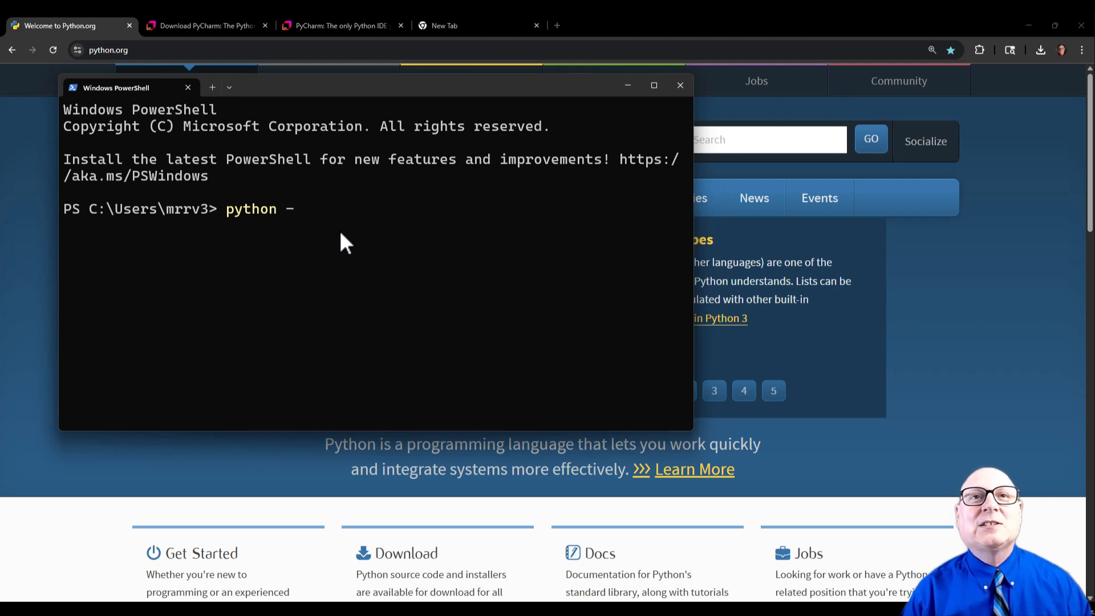
{"action": "type", "text": "V"}
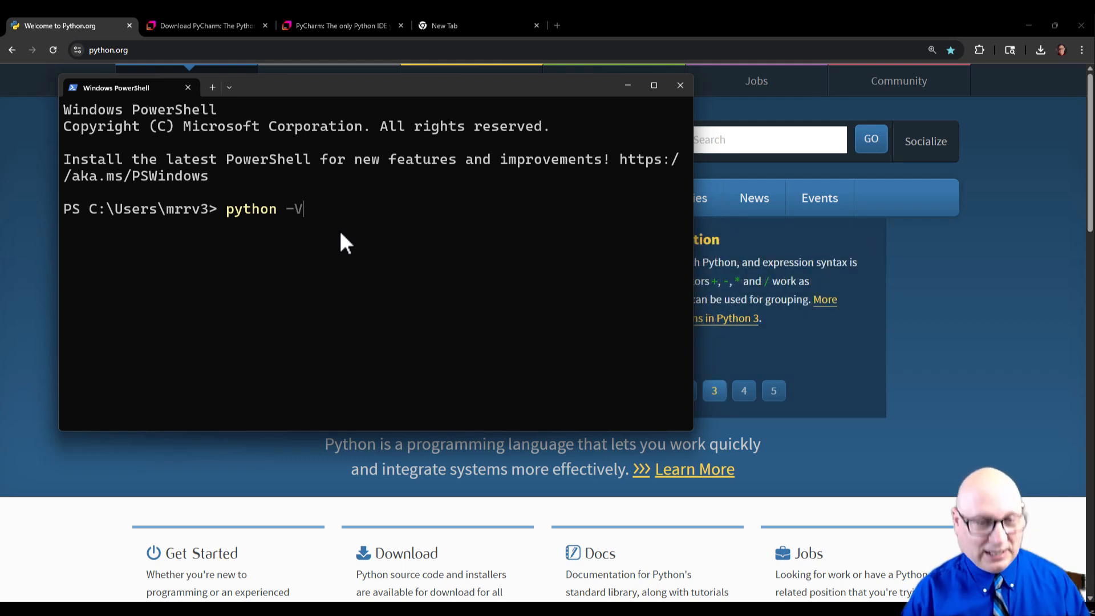
{"action": "key", "text": "Return"}
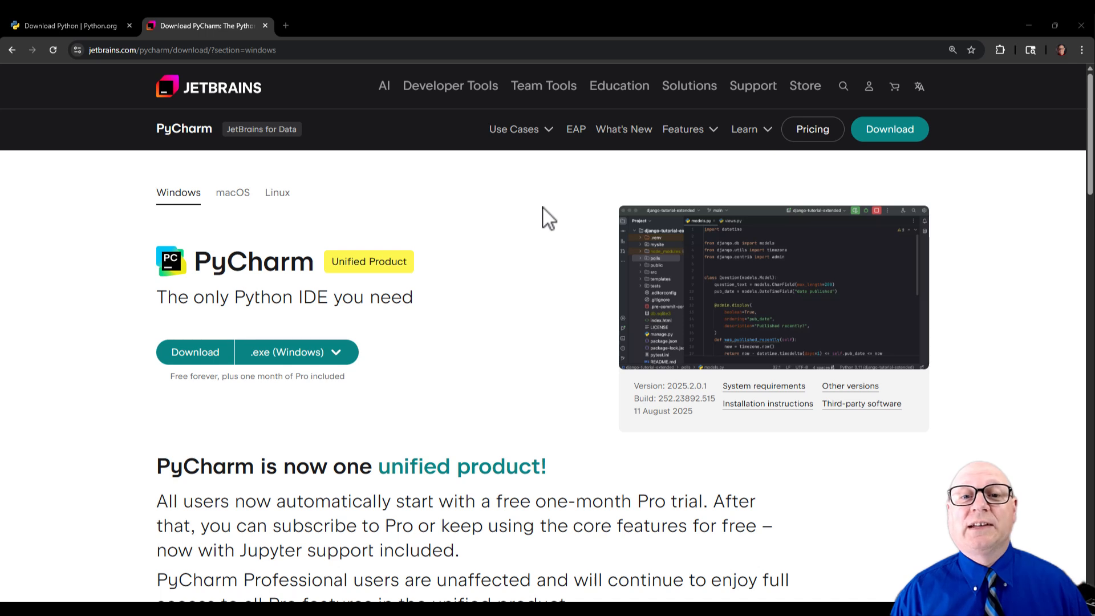
Step: Download the Windows .exe installer of PyCharm from the JetBrains site and return to the PyCharm download page
{"action": "left_click", "coordinate": [221, 203]}
{"action": "left_click", "coordinate": [271, 200]}
{"action": "left_click", "coordinate": [184, 200]}
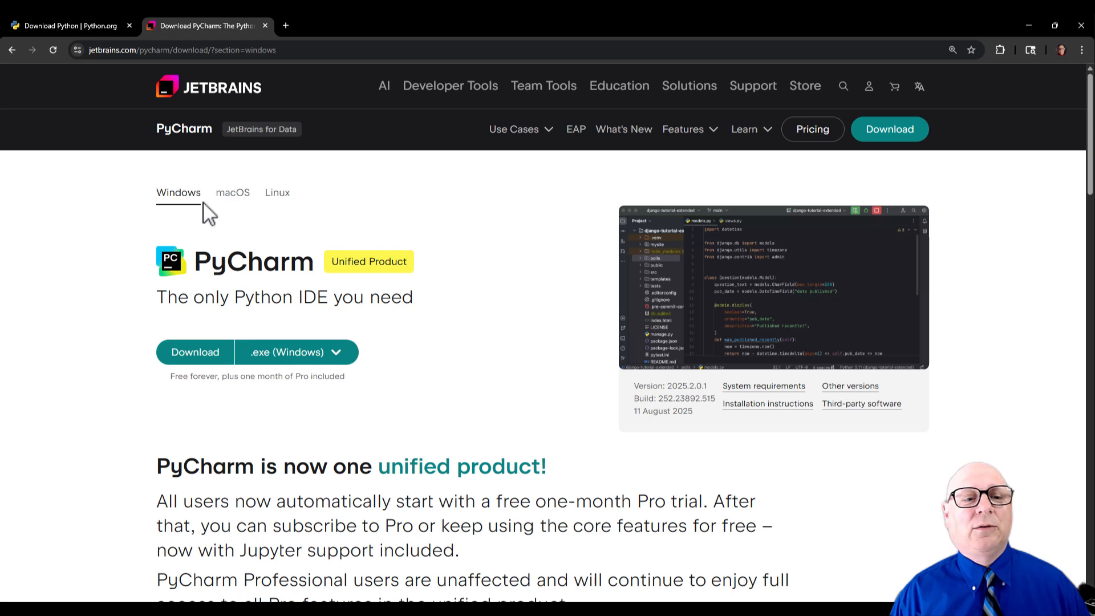
{"action": "left_click", "coordinate": [207, 349]}
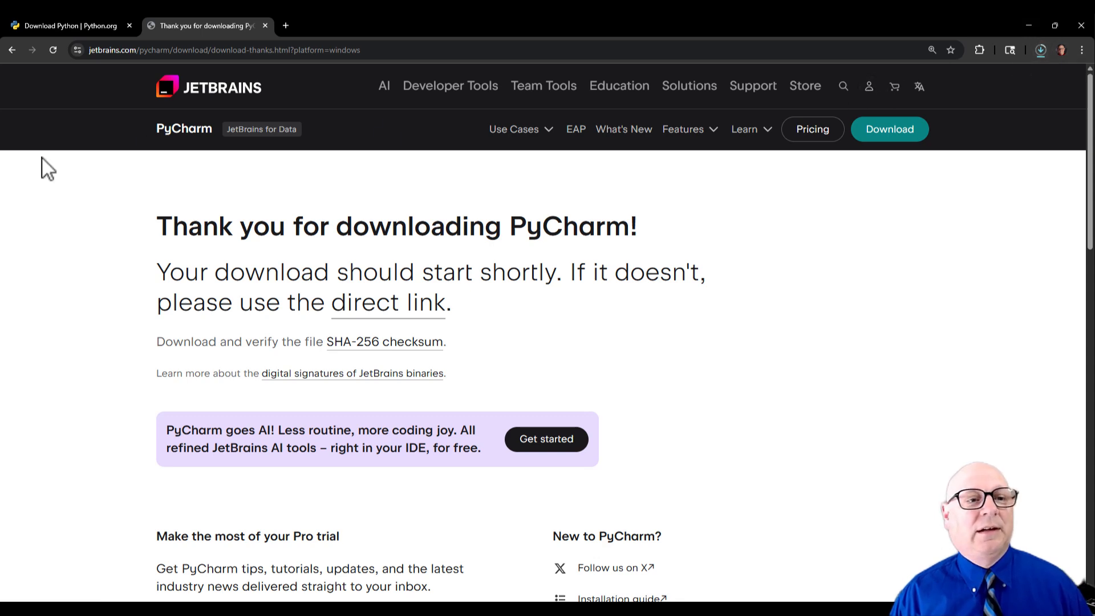
{"action": "left_click", "coordinate": [12, 50]}
{"action": "scroll", "coordinate": [262, 370], "scroll_direction": "down", "scroll_amount": 1}
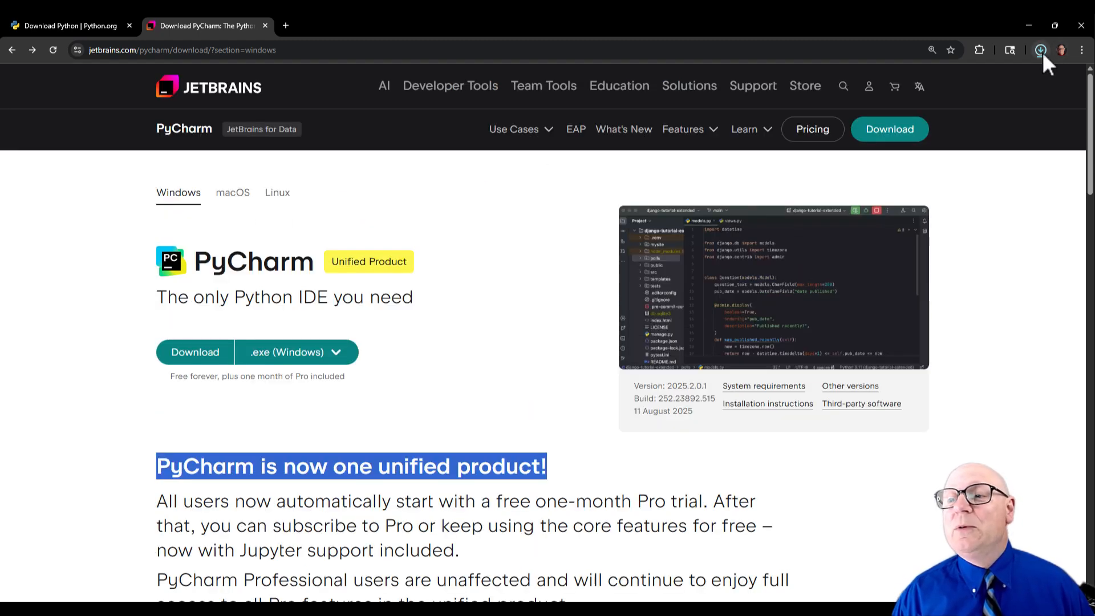
Step: Check the browser's recent downloads and show pycharm-2025.2.0.1.exe in its folder
{"action": "left_click", "coordinate": [1041, 51]}
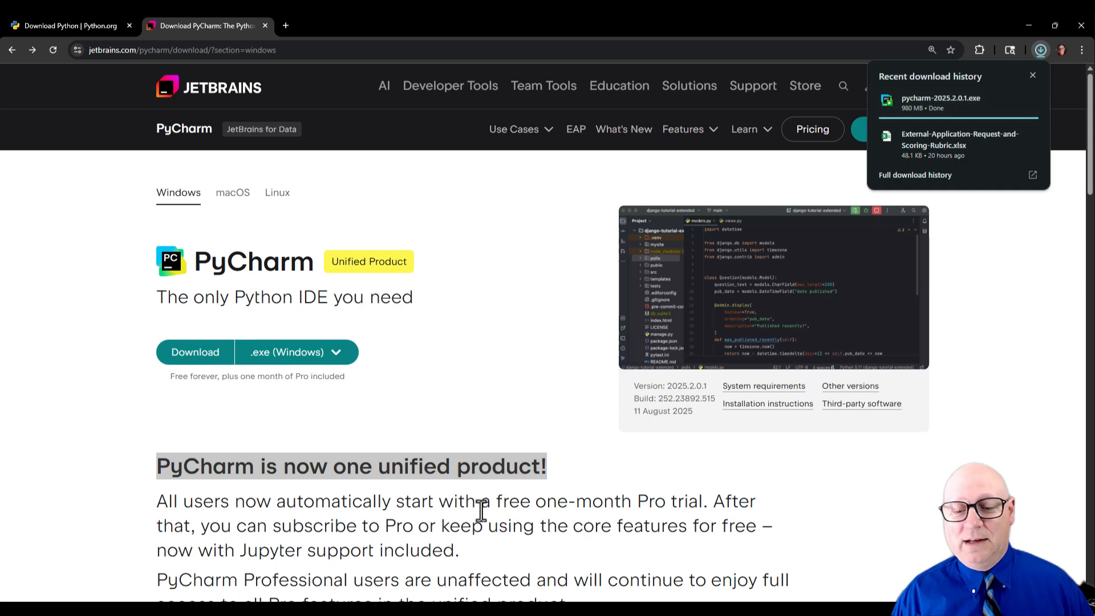
{"action": "left_click", "coordinate": [759, 518]}
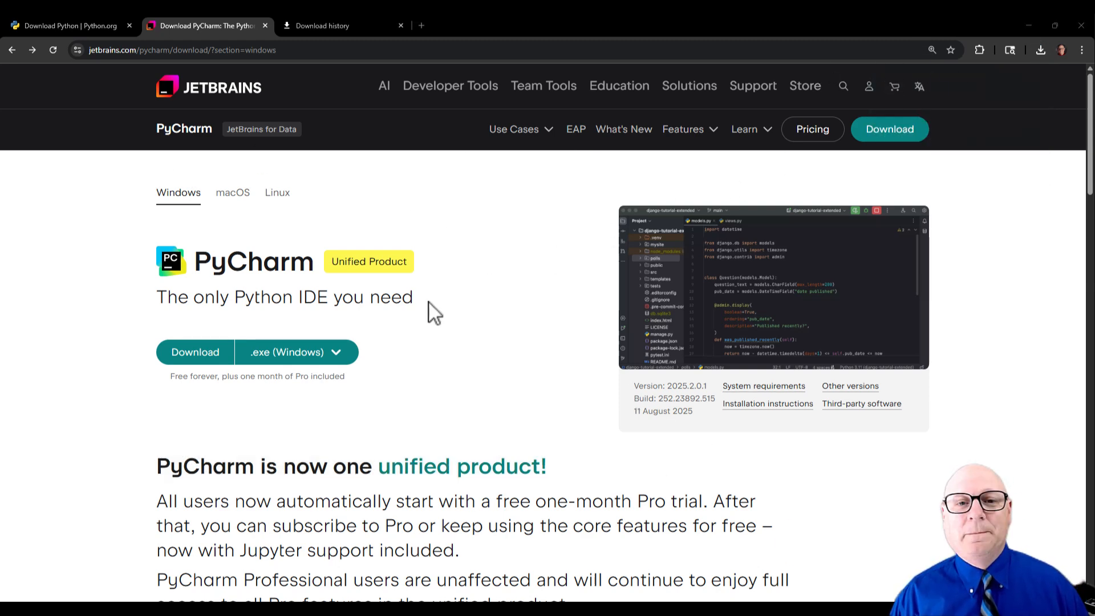
{"action": "left_click", "coordinate": [1040, 50]}
{"action": "left_click", "coordinate": [810, 177]}
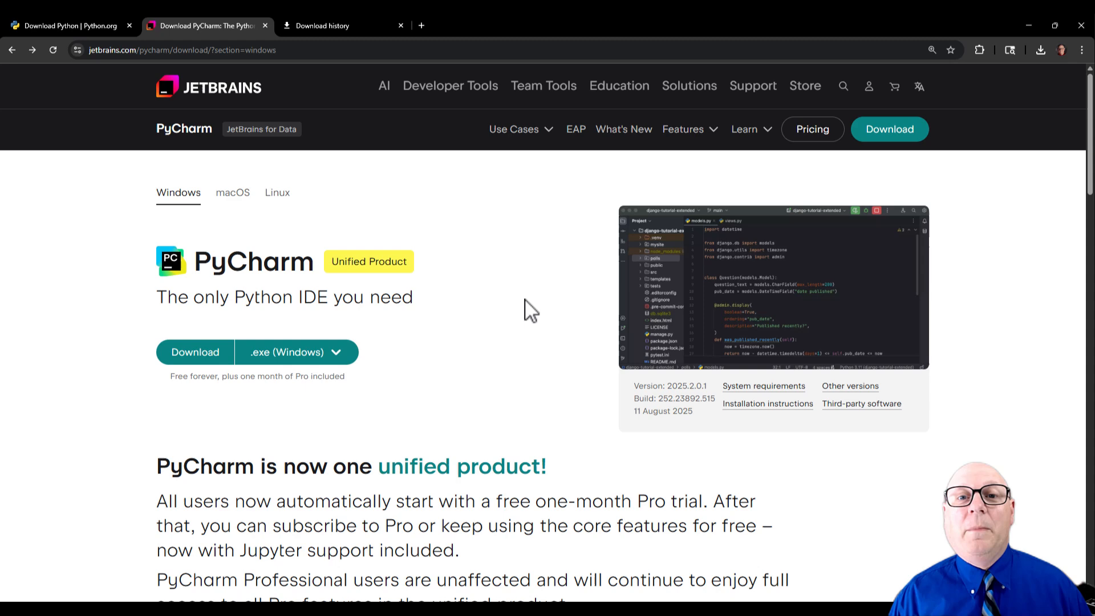
{"action": "left_click", "coordinate": [1037, 52]}
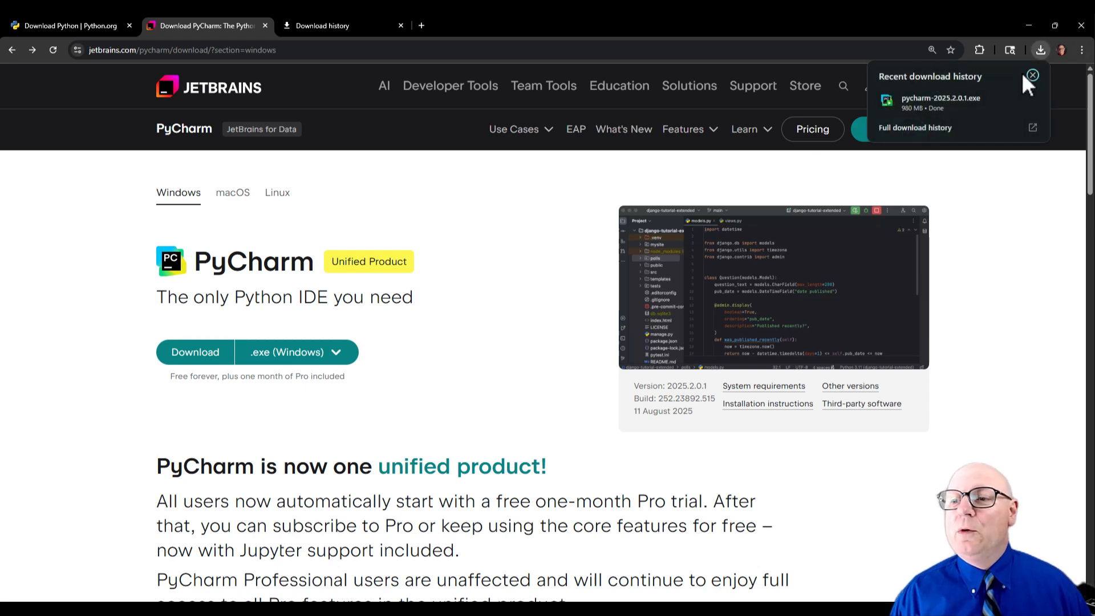
{"action": "left_click", "coordinate": [1009, 101]}
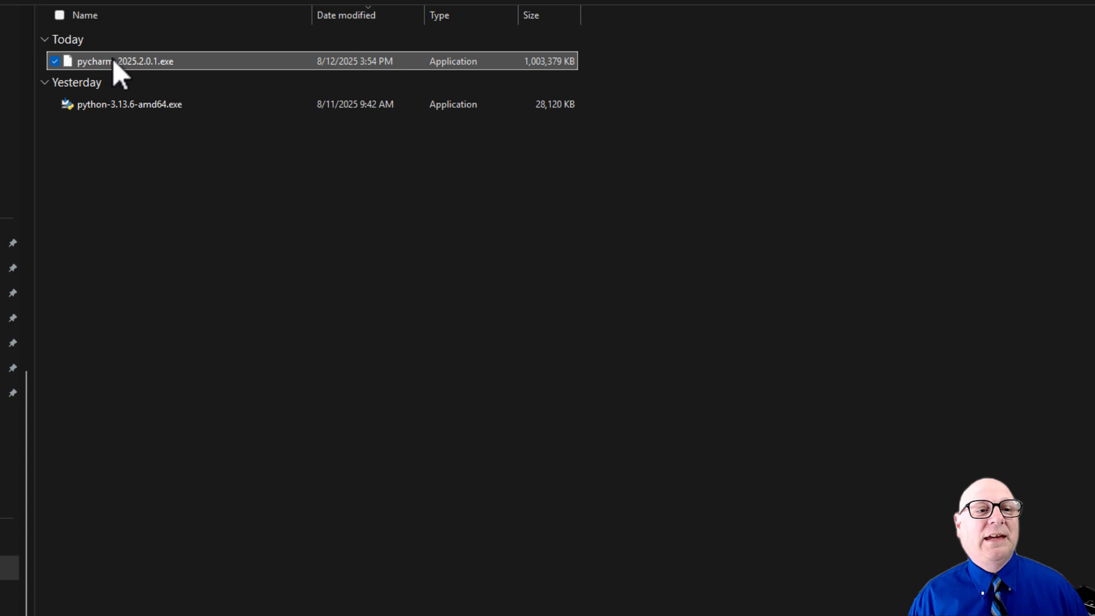
Step: Launch the PyCharm installer pycharm-2025.2.0.1.exe from the folder of downloaded files
{"action": "left_click", "coordinate": [112, 58]}
{"action": "left_click", "coordinate": [167, 110]}
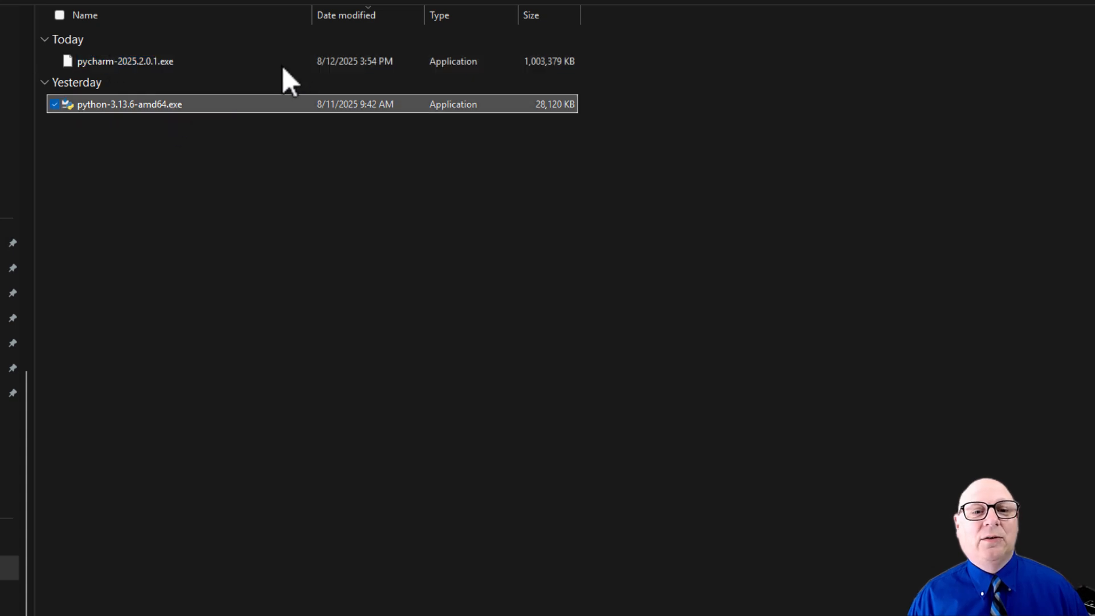
{"action": "left_click", "coordinate": [325, 62]}
{"action": "double_click", "coordinate": [325, 63]}
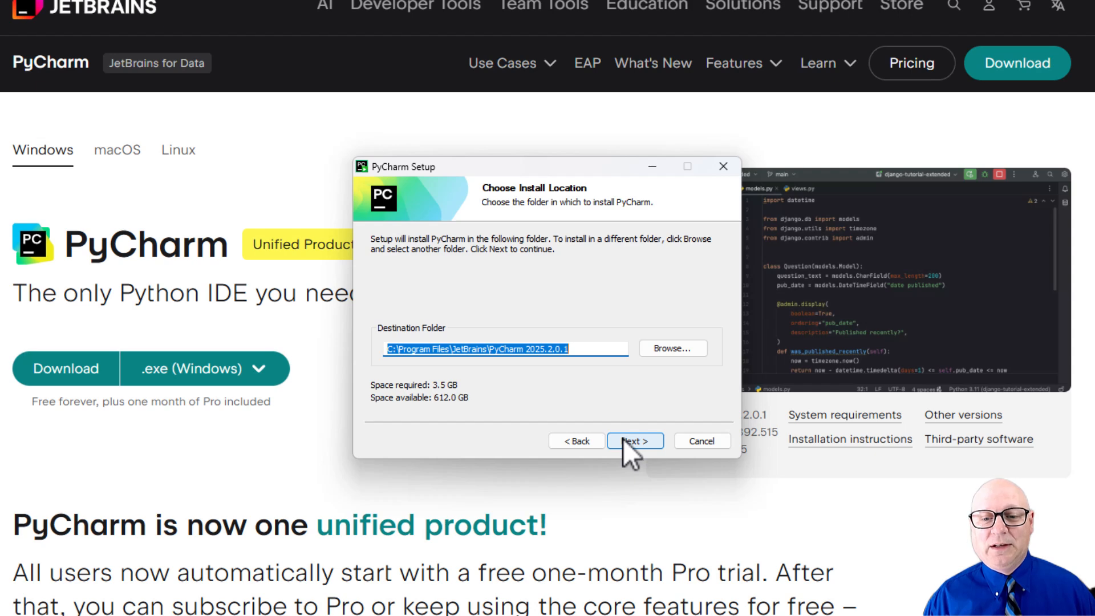
Step: Keep the default destination folder and enable the PyCharm desktop shortcut, "Open Folder as Project", .py association and "bin" folder in PATH
{"action": "key", "text": "Return"}
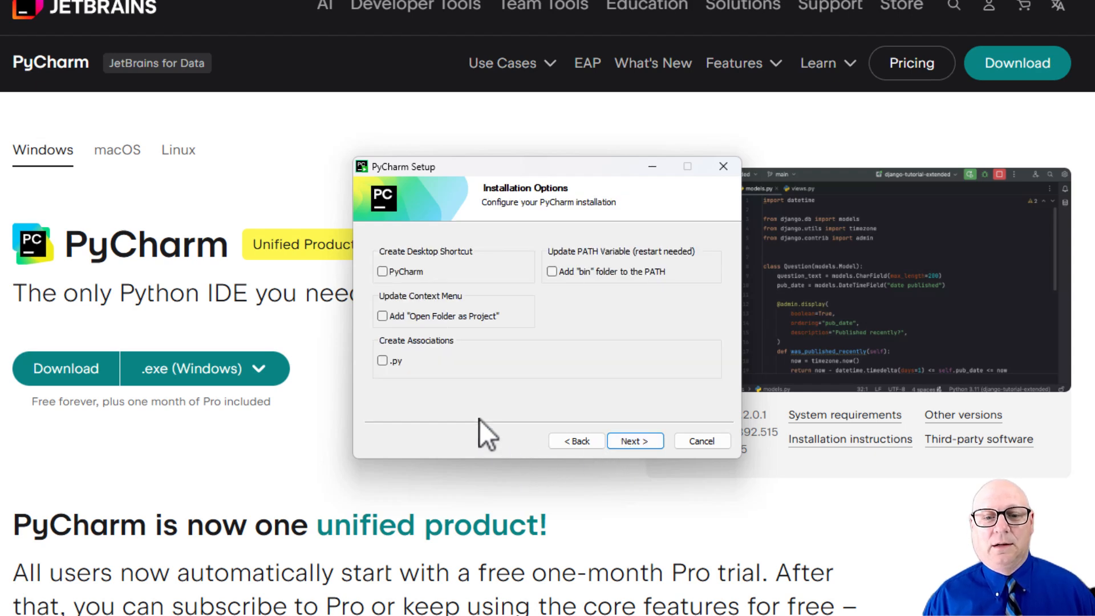
{"action": "left_click", "coordinate": [382, 360]}
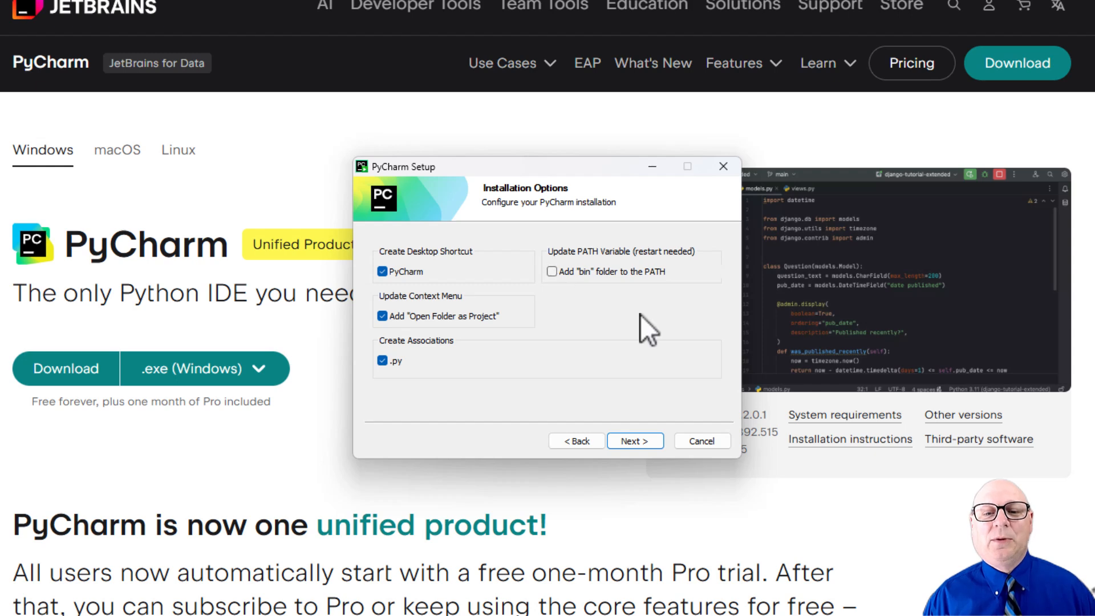
{"action": "left_click", "coordinate": [601, 275]}
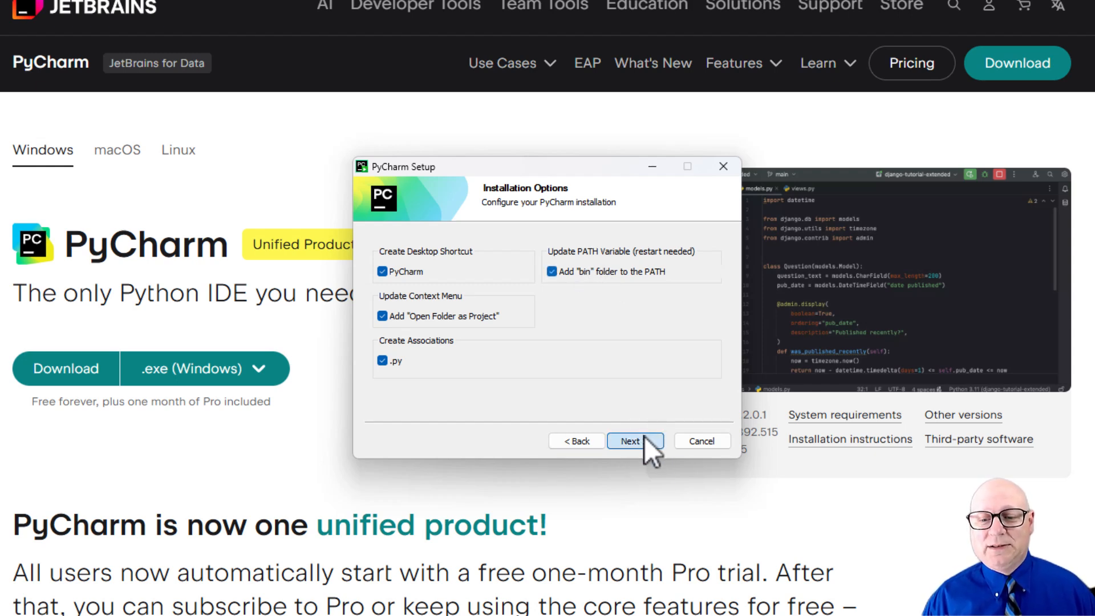
{"action": "left_click", "coordinate": [644, 437]}
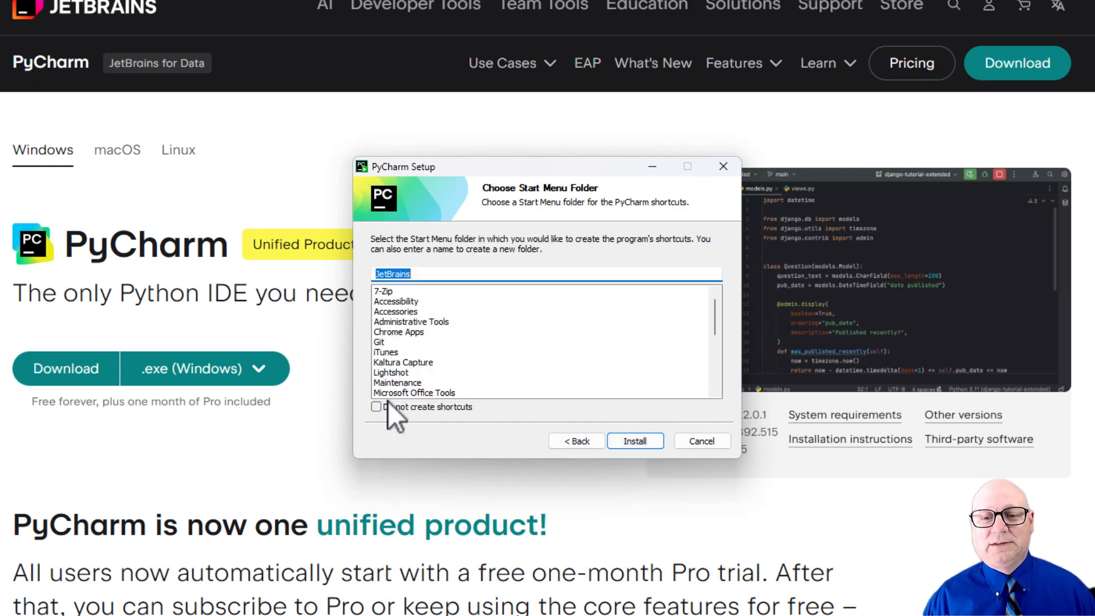
Step: Install PyCharm with the JetBrains Start Menu folder and finish the setup with the "Run PyCharm" option enabled
{"action": "left_click", "coordinate": [652, 445]}
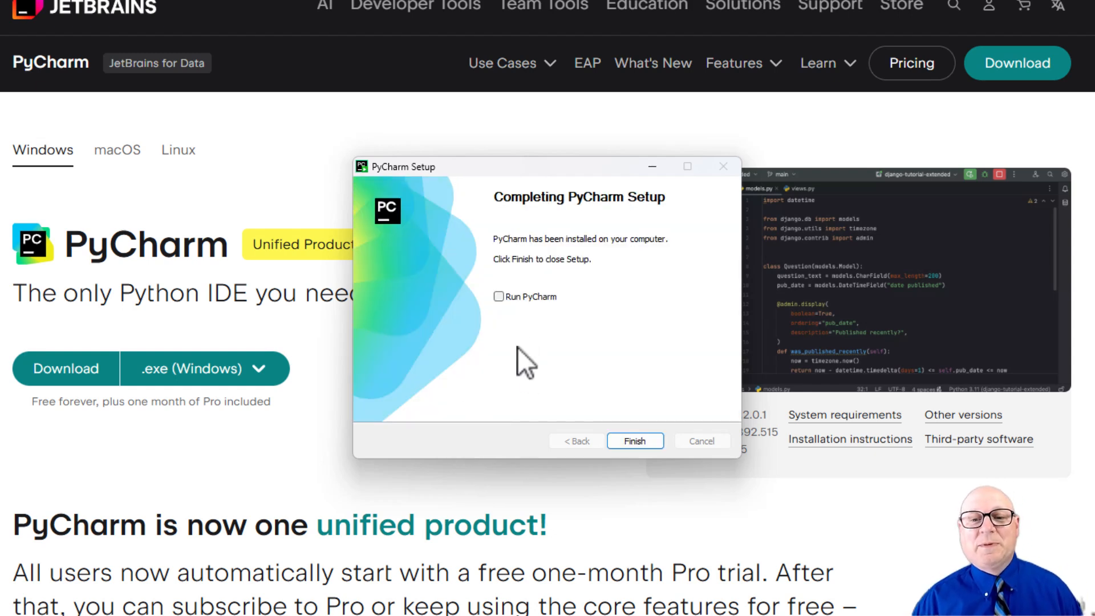
{"action": "left_click", "coordinate": [500, 301]}
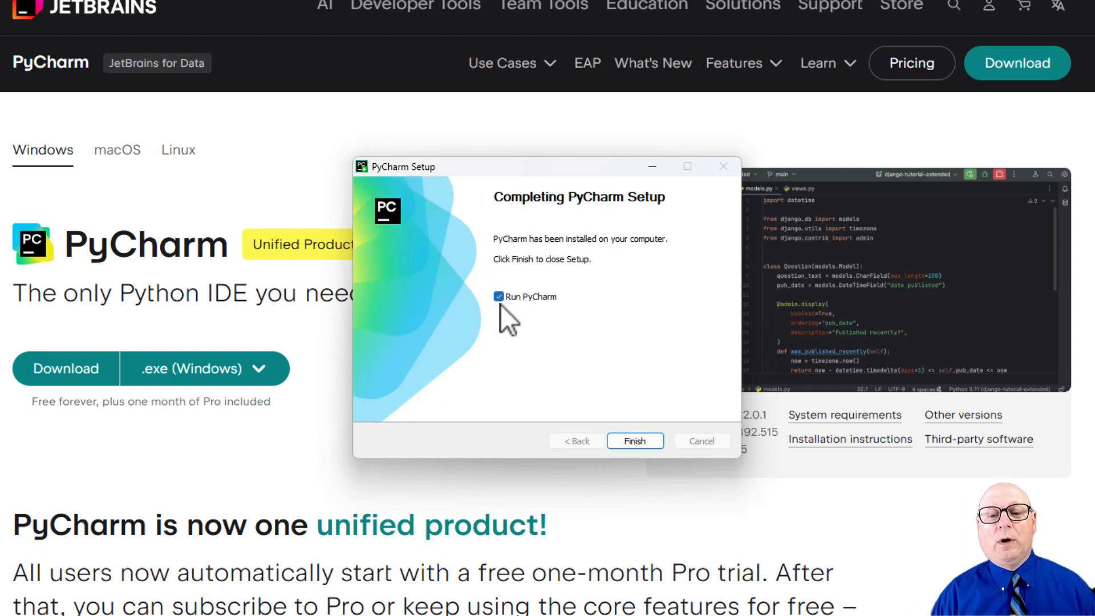
{"action": "left_click", "coordinate": [634, 441]}
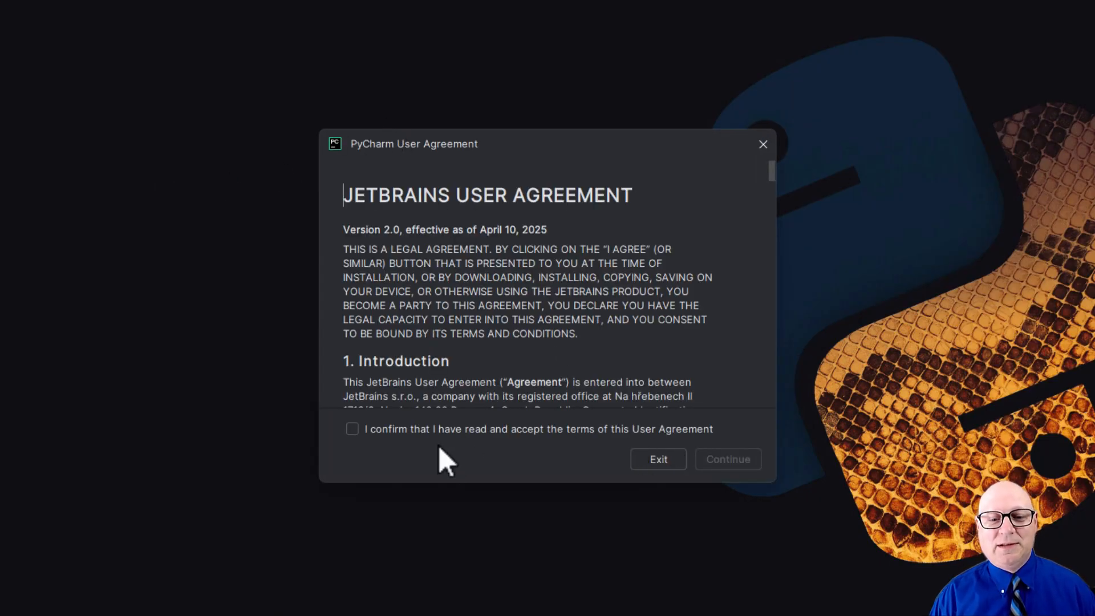
Step: Accept the JetBrains User Agreement and allow PyCharm 2025.2.0.1 to access public and private networks
{"action": "left_click", "coordinate": [410, 433]}
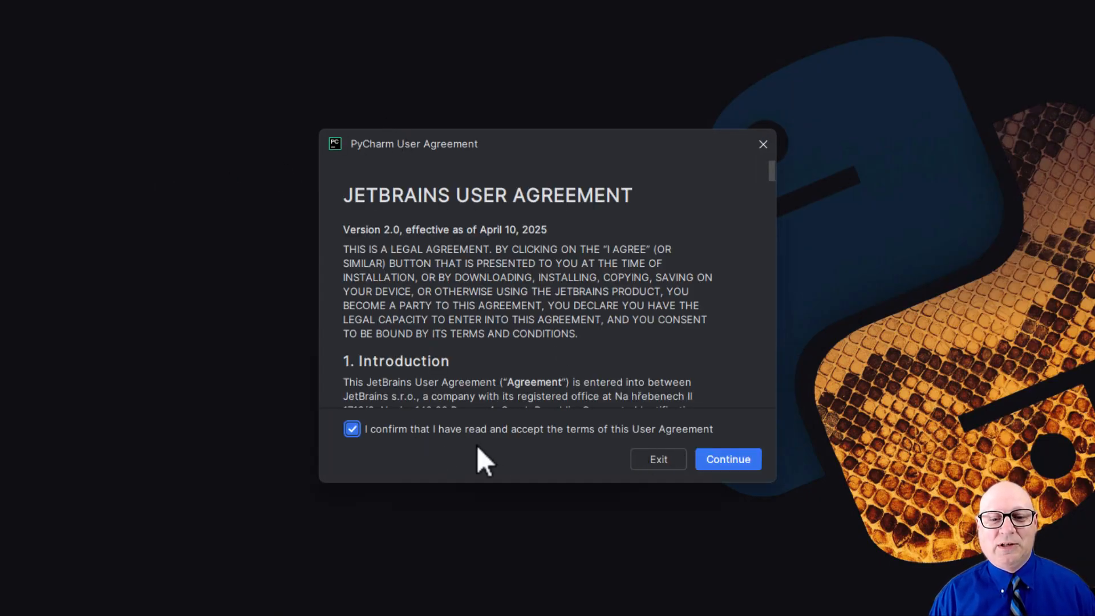
{"action": "left_click", "coordinate": [717, 459]}
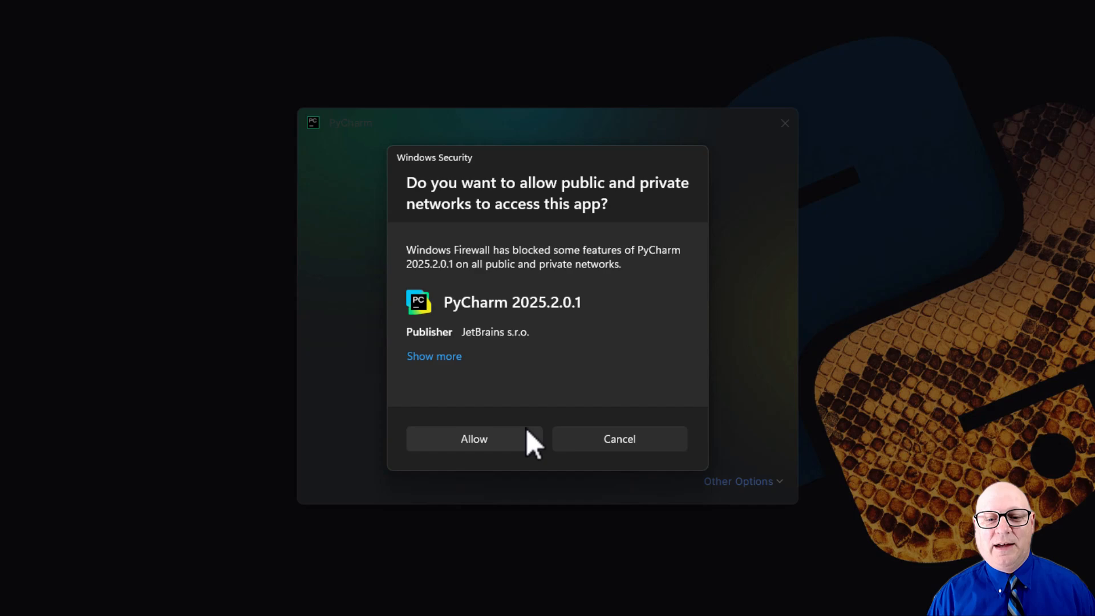
{"action": "left_click", "coordinate": [495, 439]}
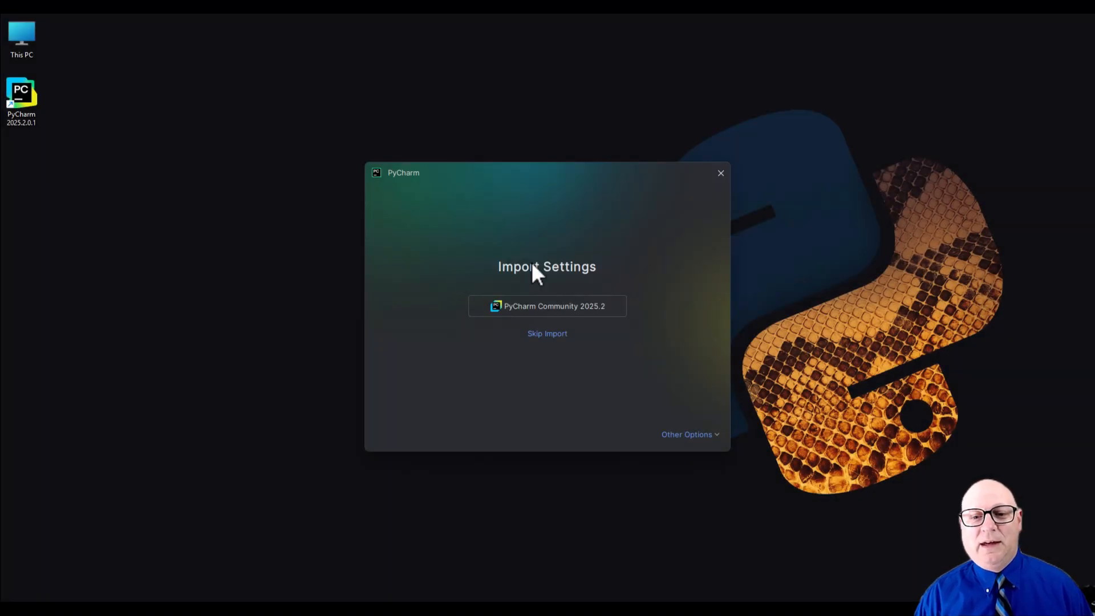
Step: Skip importing settings from PyCharm Community 2025.2 and create a new Python script in a maximized PyCharm window
{"action": "left_click", "coordinate": [536, 333]}
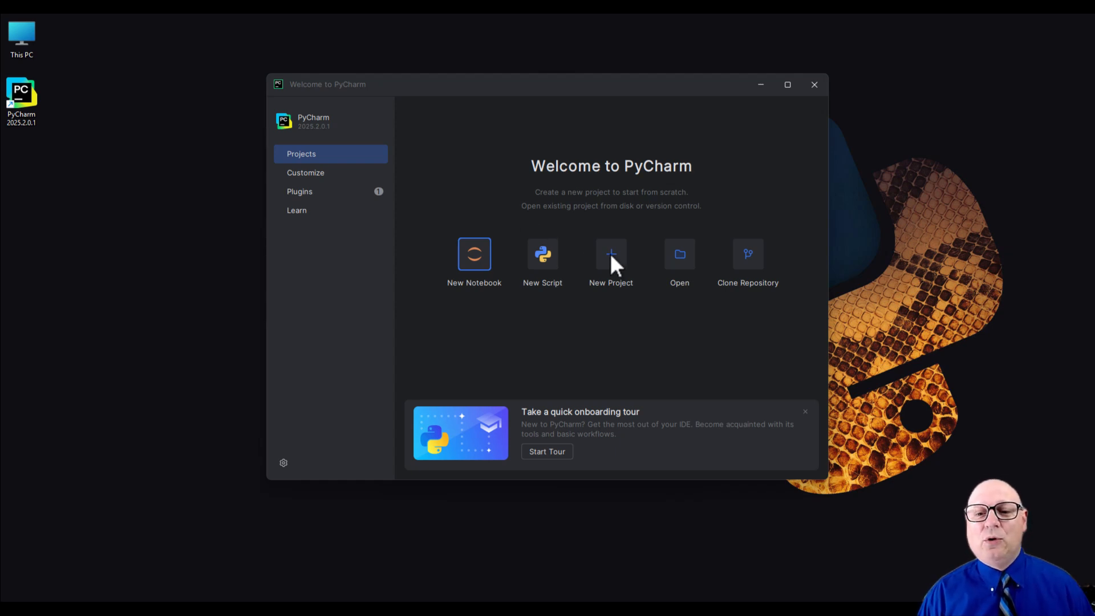
{"action": "left_click", "coordinate": [539, 259]}
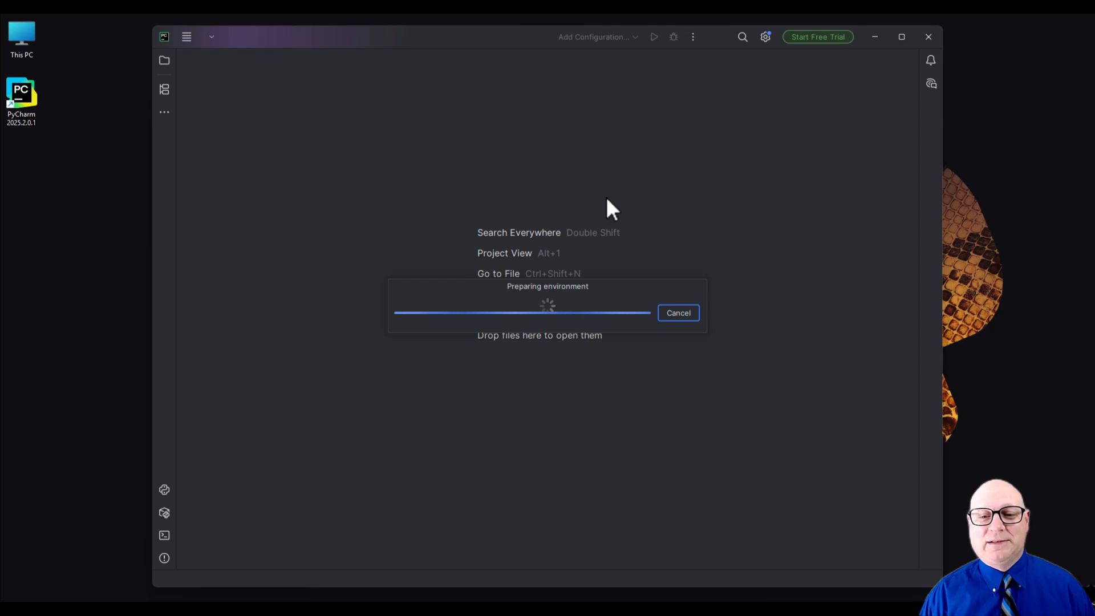
{"action": "left_click", "coordinate": [903, 37]}
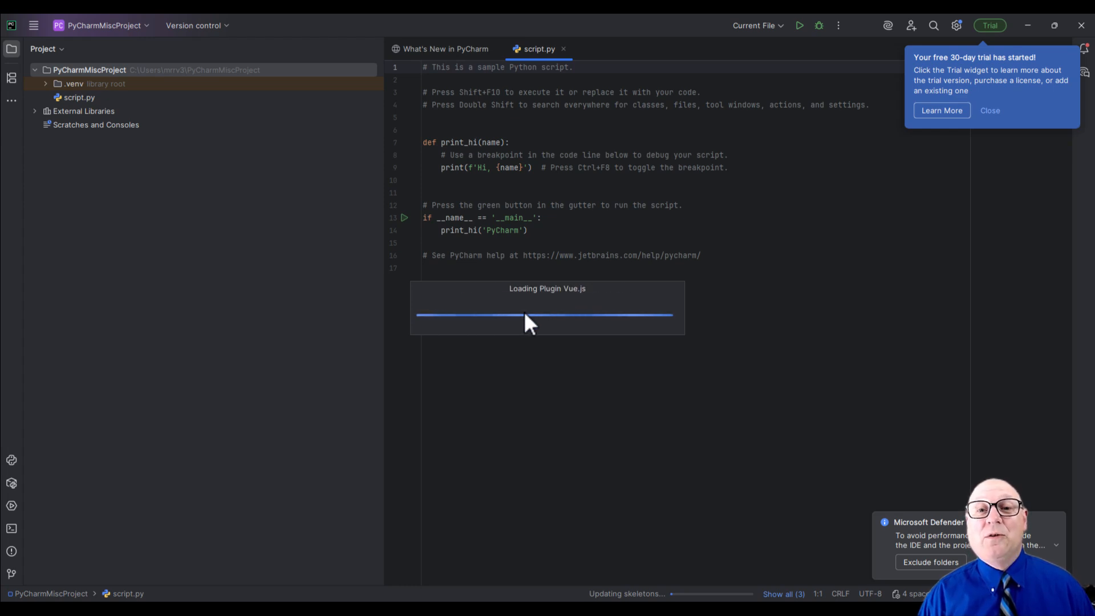
Step: Replace all the sample code in script.py with print("Hello, World!") and run the script
{"action": "left_click_drag", "start_coordinate": [787, 255], "coordinate": [306, 13]}
{"action": "key", "text": "BackSpace"}
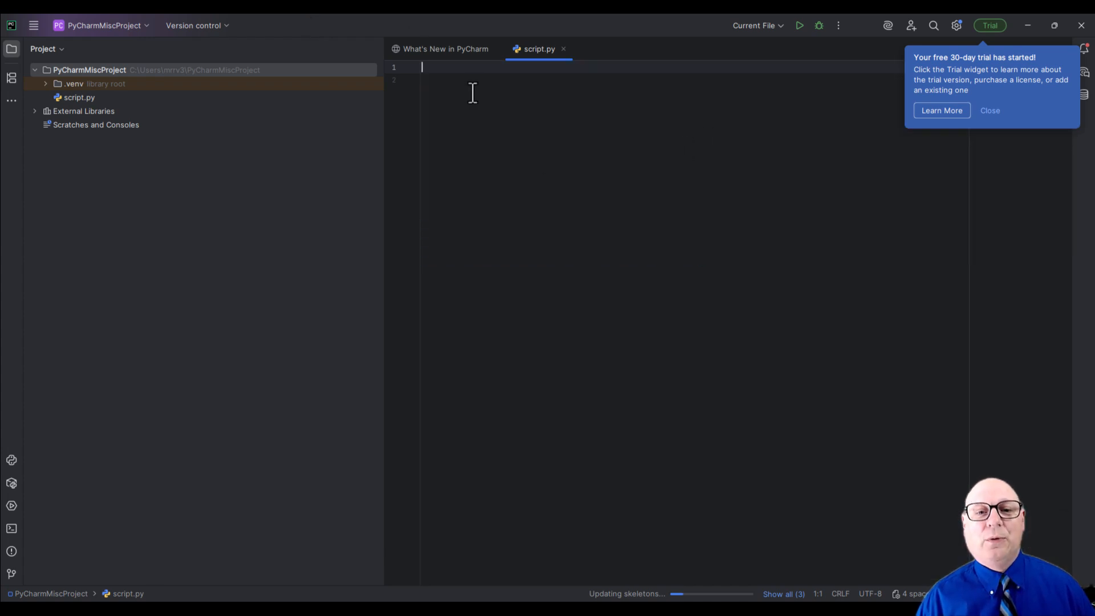
{"action": "type", "text": "print"}
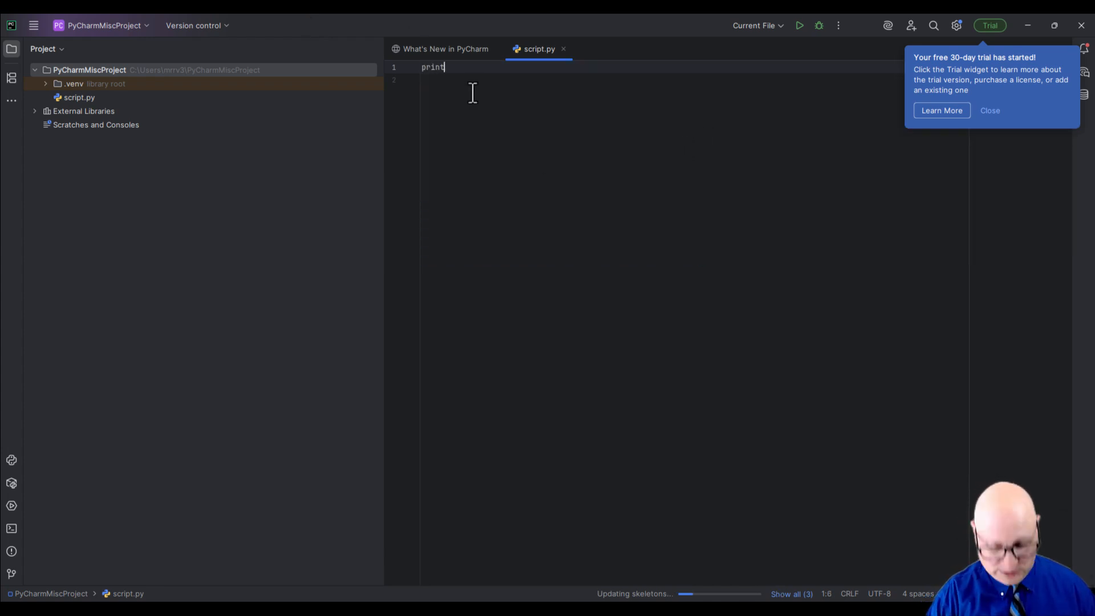
{"action": "type", "text": "(\"Hello"}
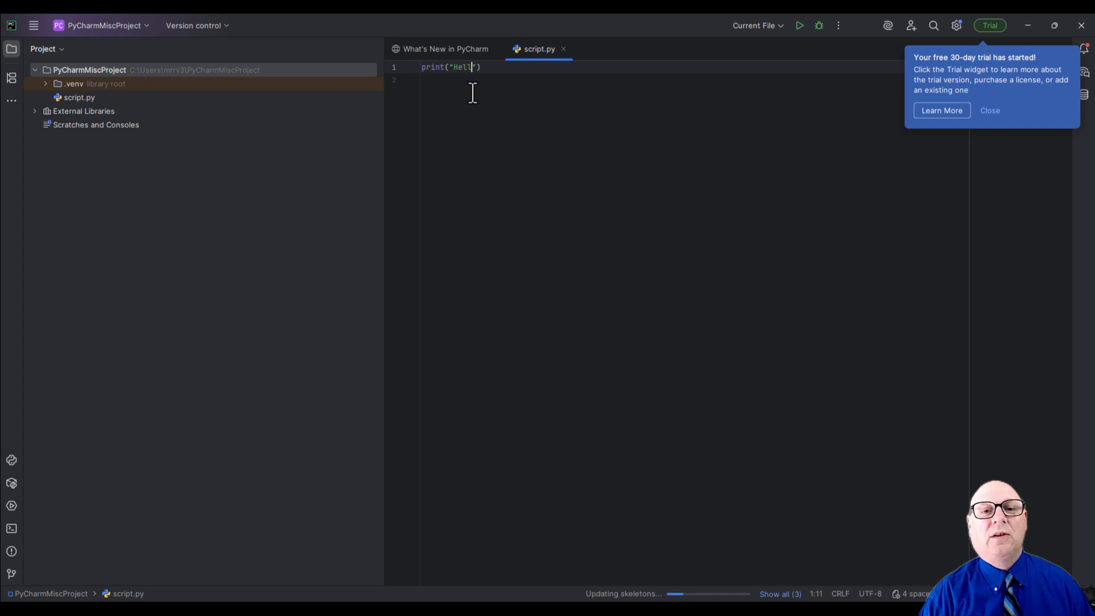
{"action": "type", "text": ", Wolr"}
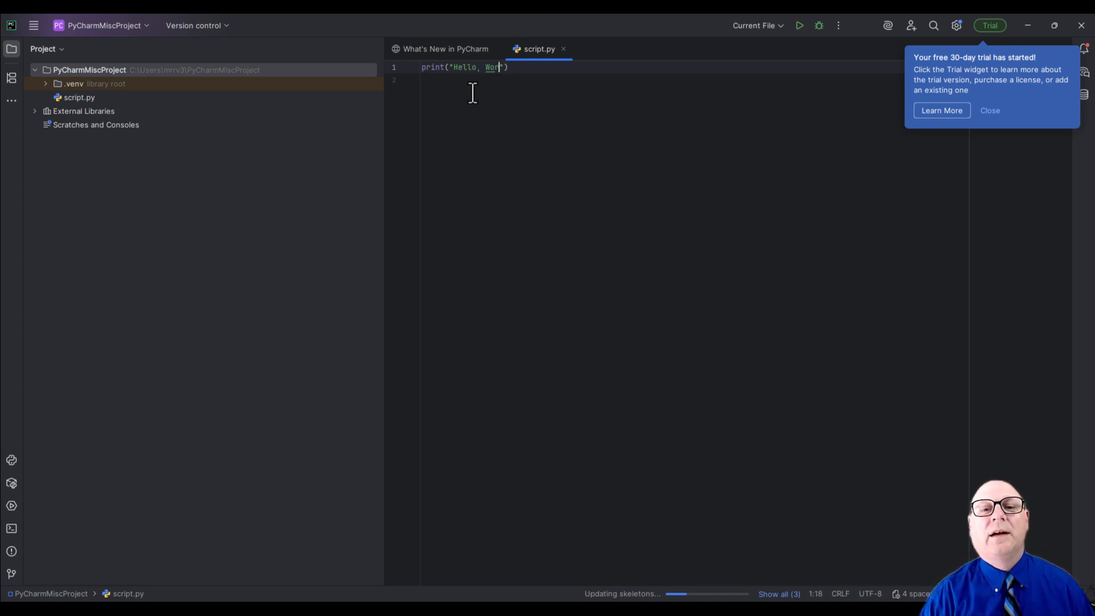
{"action": "type", "text": "ld!"}
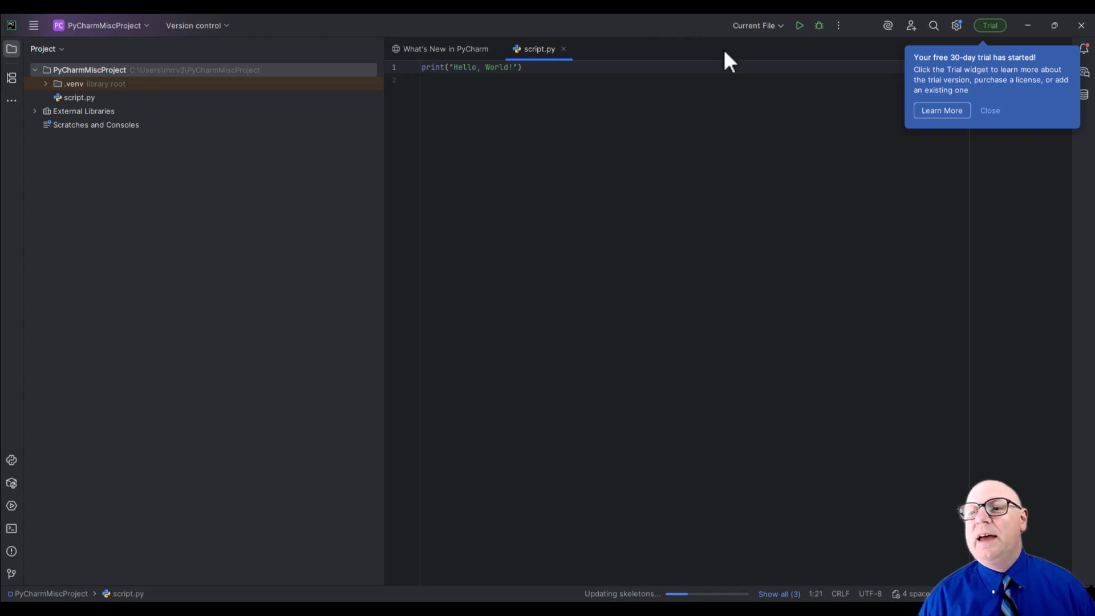
{"action": "left_click", "coordinate": [799, 25]}
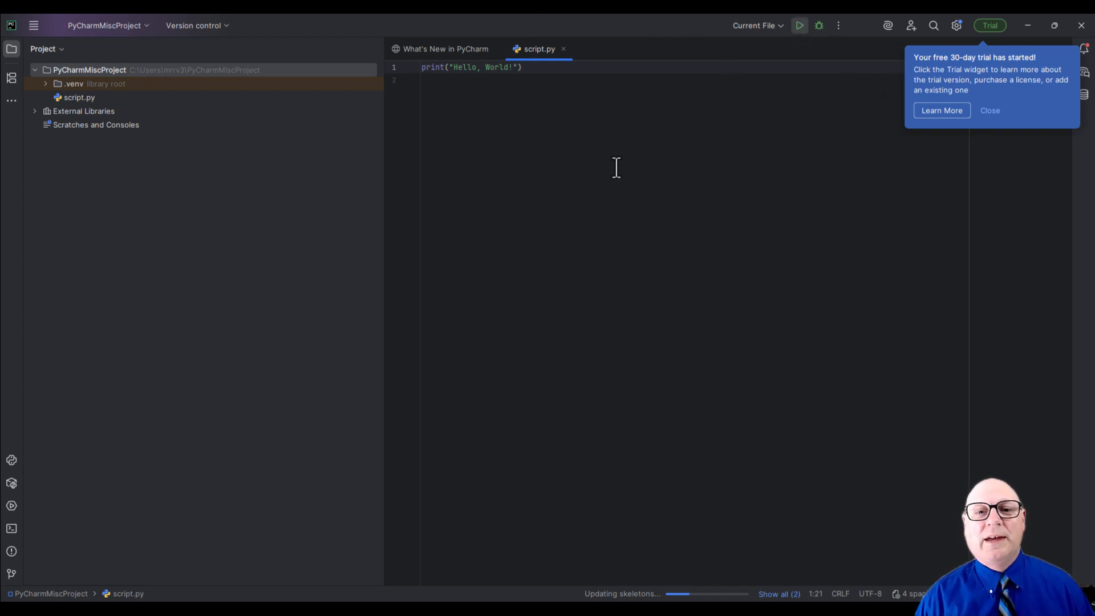